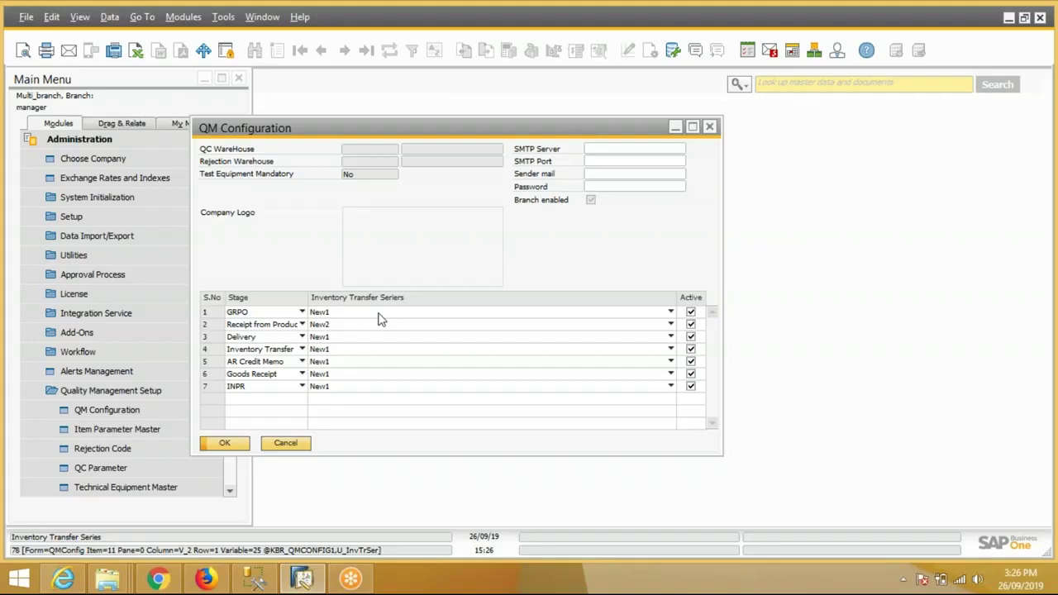
Close the QM configuration without changes and open Item Master Data from the Inventory module.
{"action": "left_click", "coordinate": [286, 444]}
{"action": "left_click", "coordinate": [142, 148]}
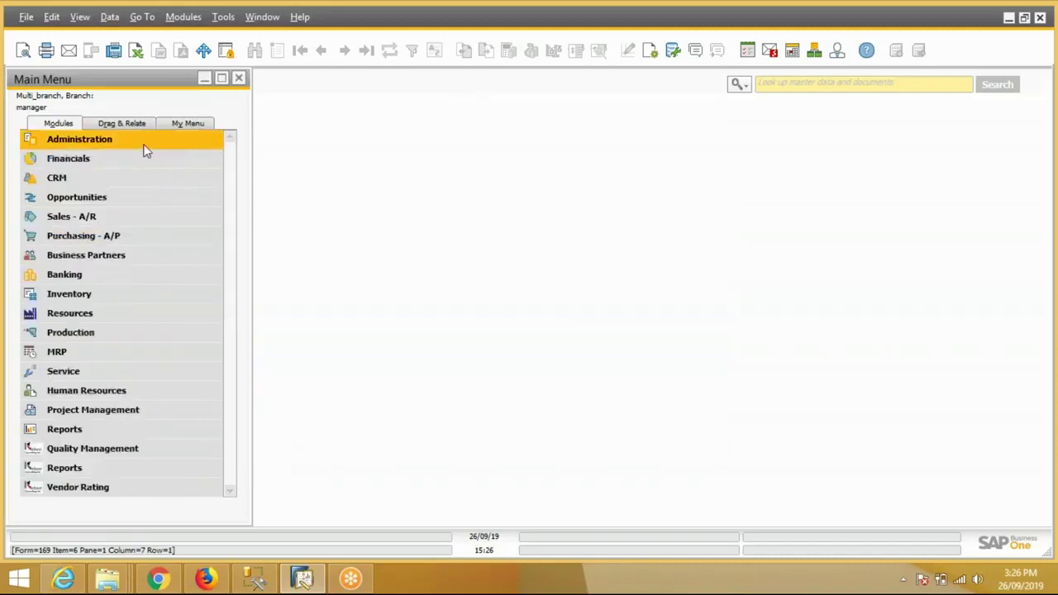
{"action": "left_click", "coordinate": [98, 296]}
{"action": "left_click", "coordinate": [106, 315]}
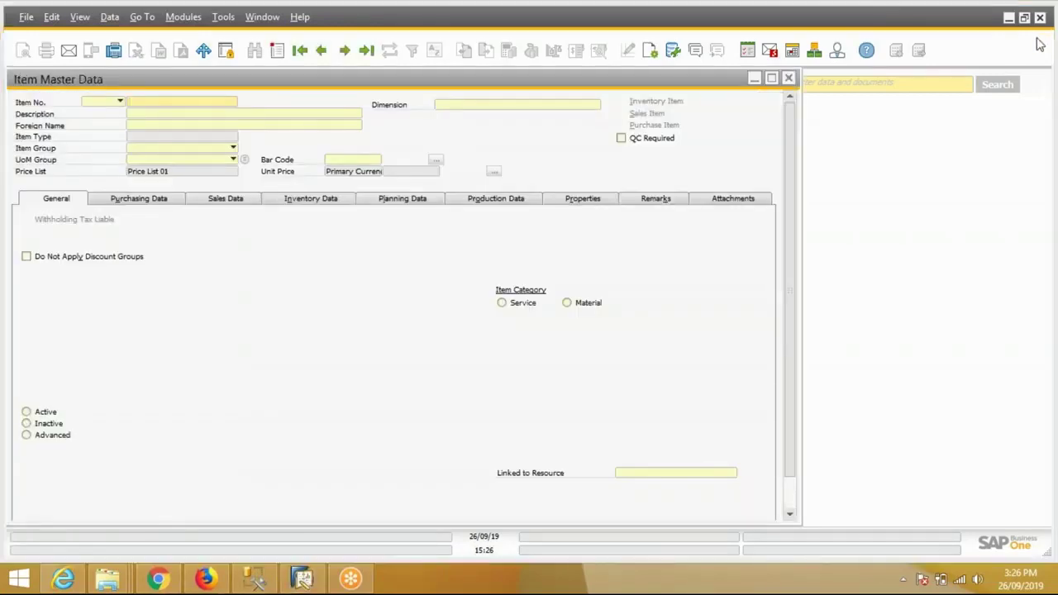
Search the item master for item numbers starting with "ms" and open the record of MSFLAT-4x40 MM.
{"action": "left_click", "coordinate": [207, 103]}
{"action": "type", "text": "ms"}
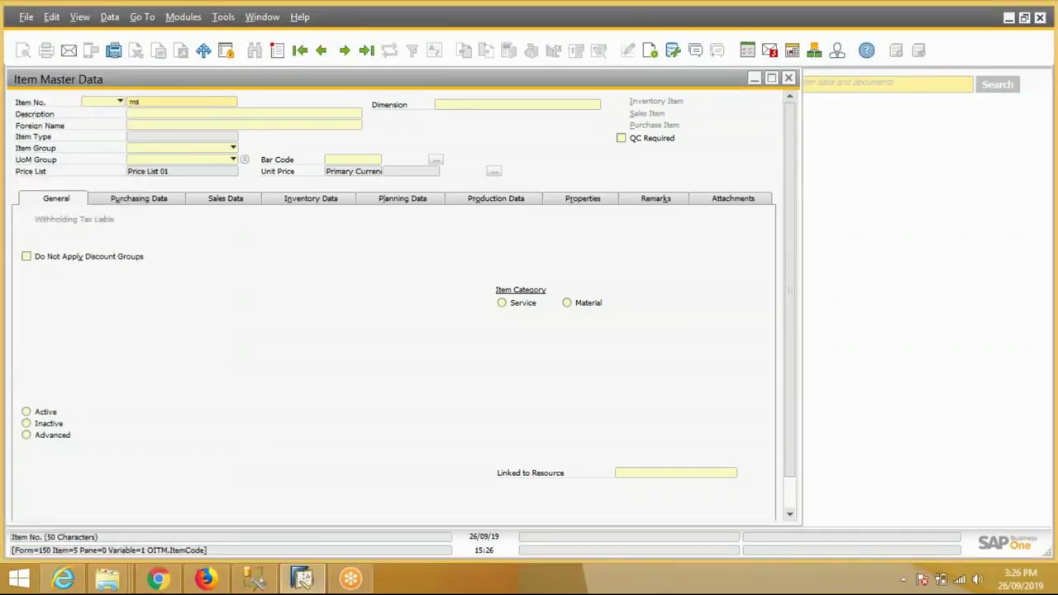
{"action": "key", "text": "Return"}
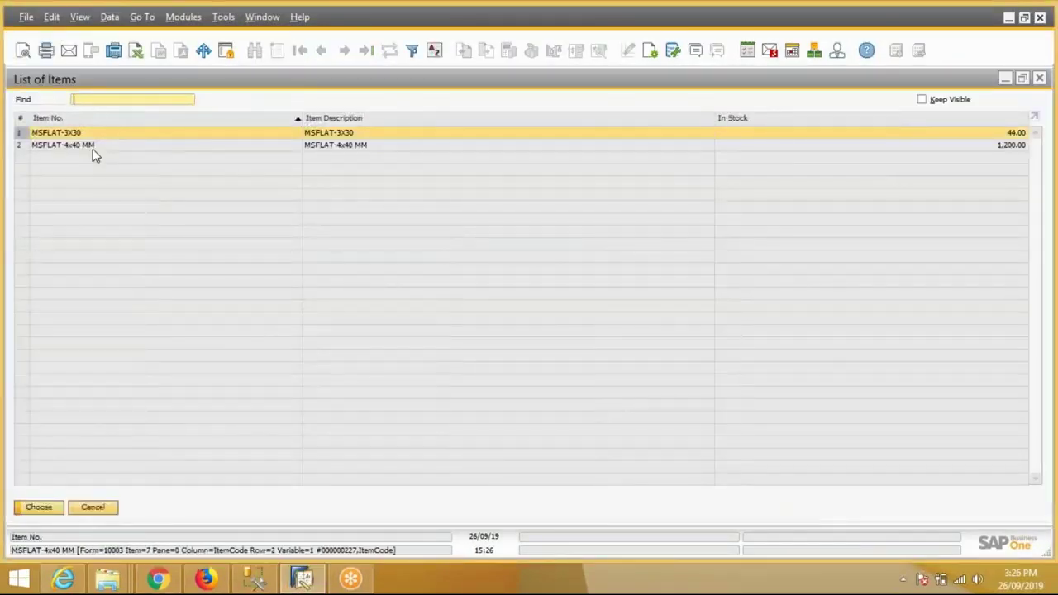
{"action": "left_click", "coordinate": [93, 151]}
{"action": "double_click", "coordinate": [92, 152]}
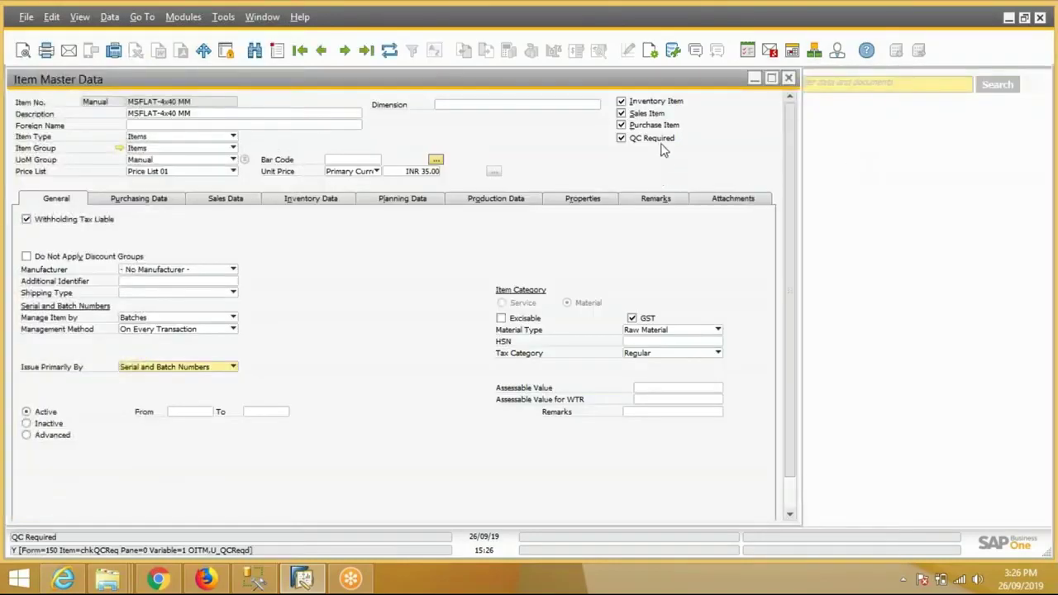
Mark the item as QC Required, update its master data and close the record.
{"action": "left_click", "coordinate": [621, 139]}
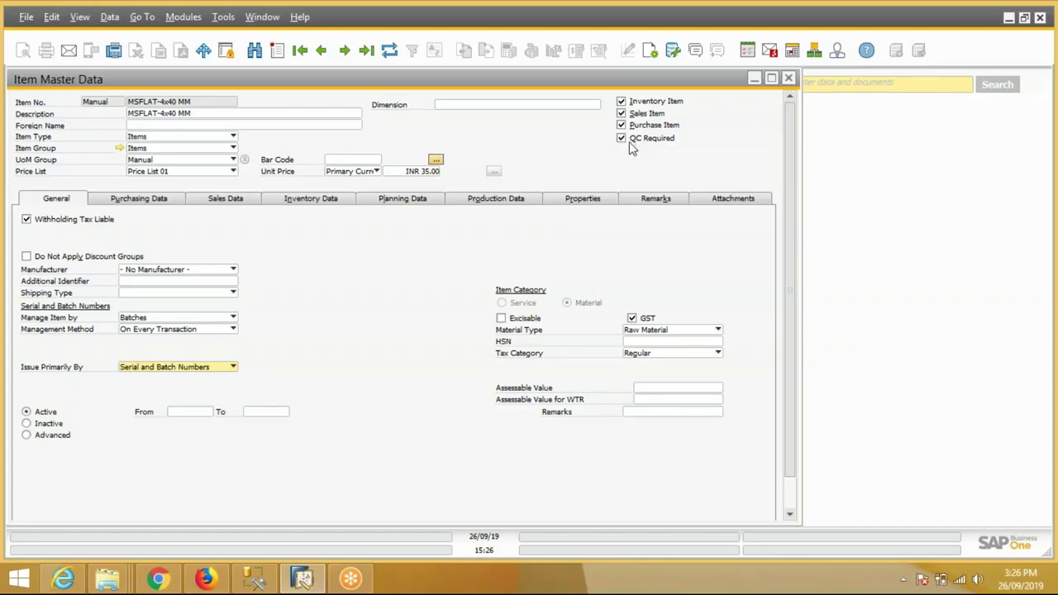
{"action": "scroll", "coordinate": [246, 382], "scroll_direction": "down", "scroll_amount": 1}
{"action": "left_click", "coordinate": [38, 507]}
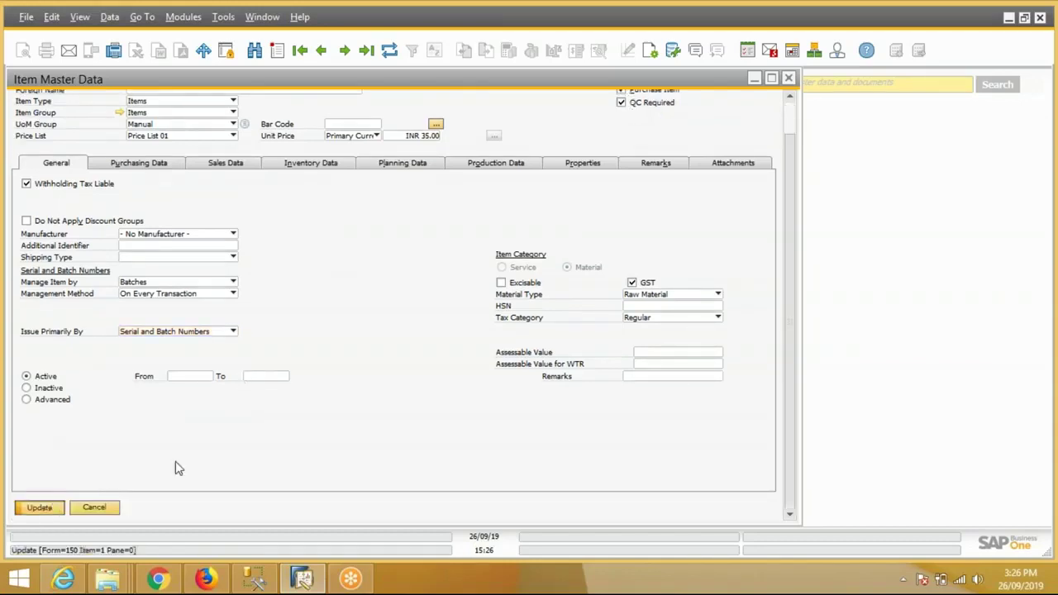
{"action": "left_click", "coordinate": [789, 78]}
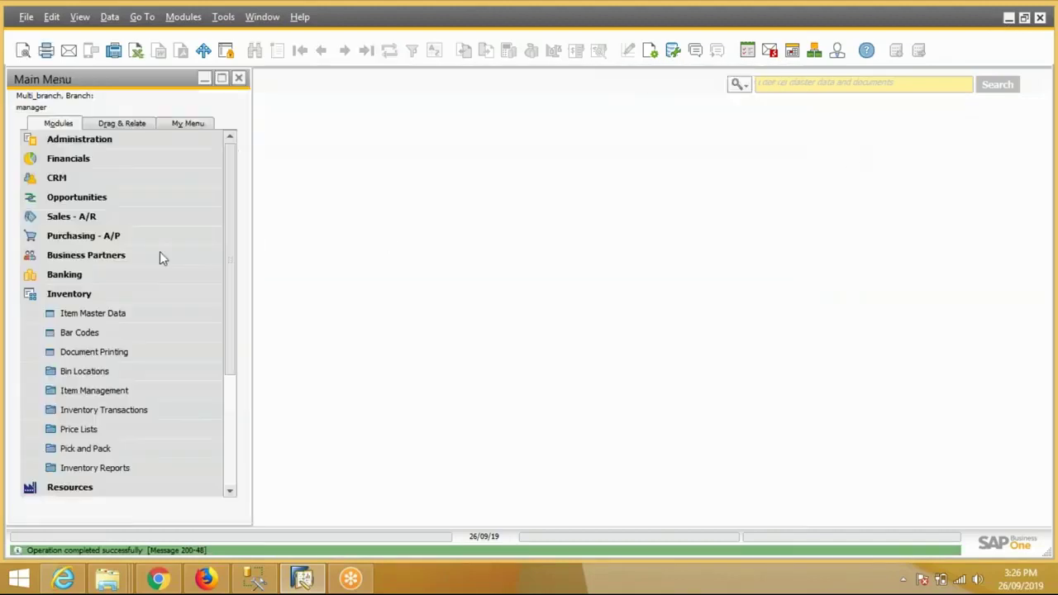
Open the last QC parameter record in the Quality Management Setup, examine its parameter type options and close it.
{"action": "left_click", "coordinate": [83, 296]}
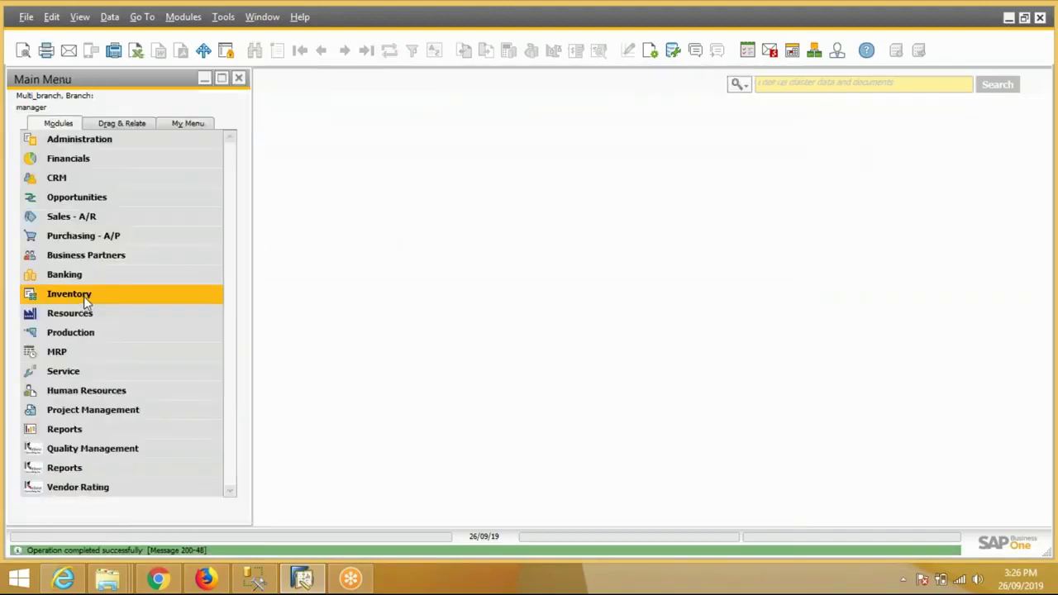
{"action": "left_click", "coordinate": [108, 140]}
{"action": "left_click", "coordinate": [124, 392]}
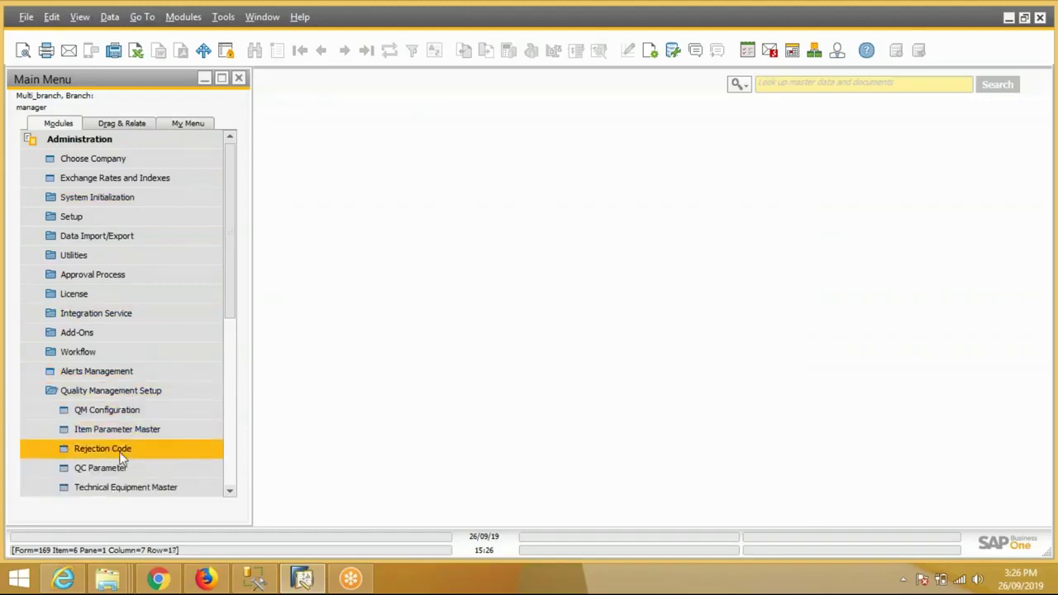
{"action": "left_click", "coordinate": [100, 468]}
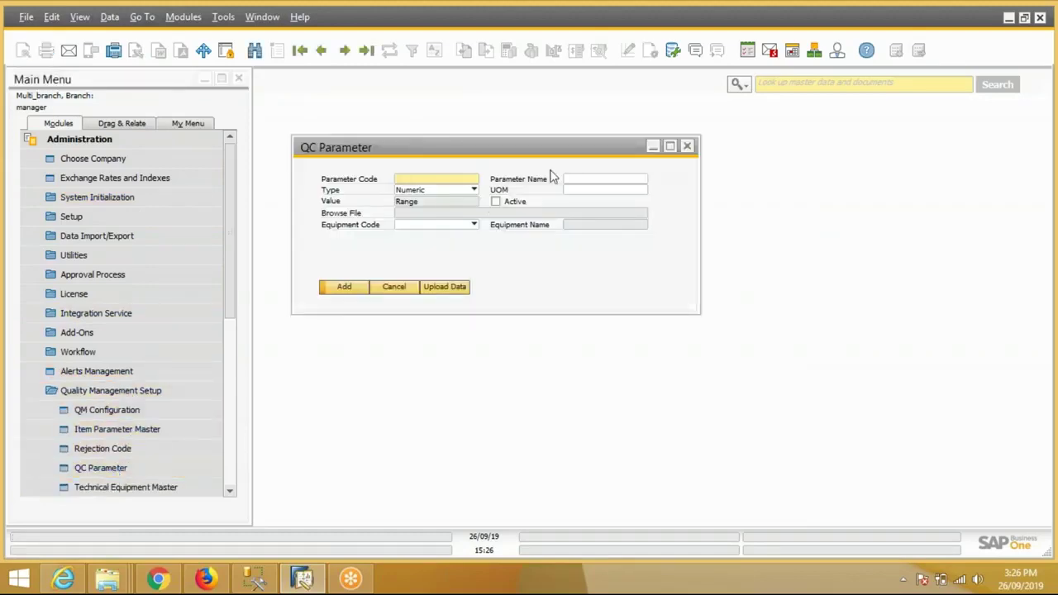
{"action": "left_click", "coordinate": [366, 51]}
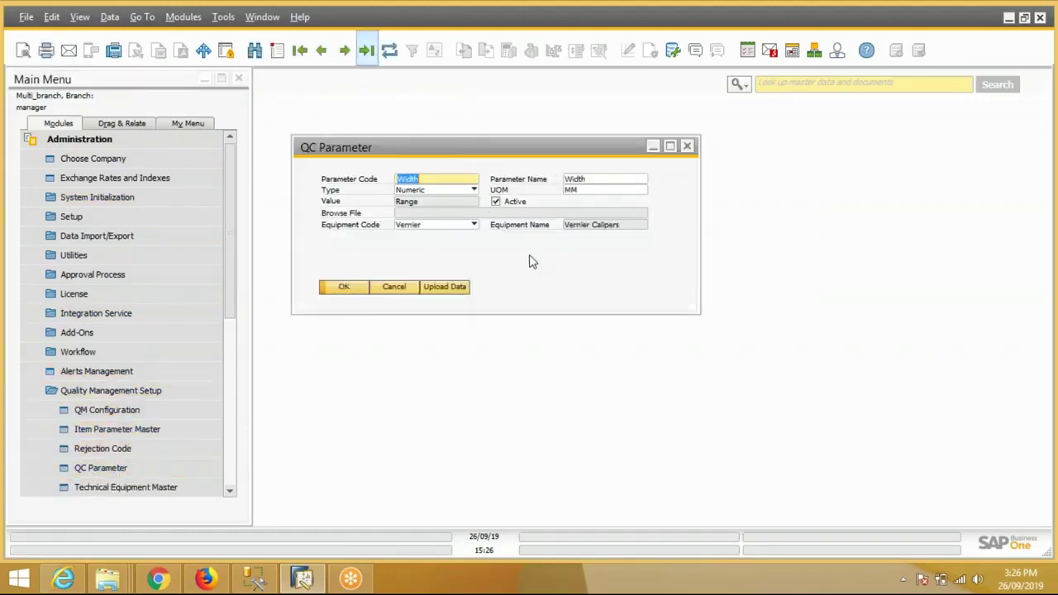
{"action": "left_click", "coordinate": [455, 196]}
{"action": "left_click", "coordinate": [455, 195]}
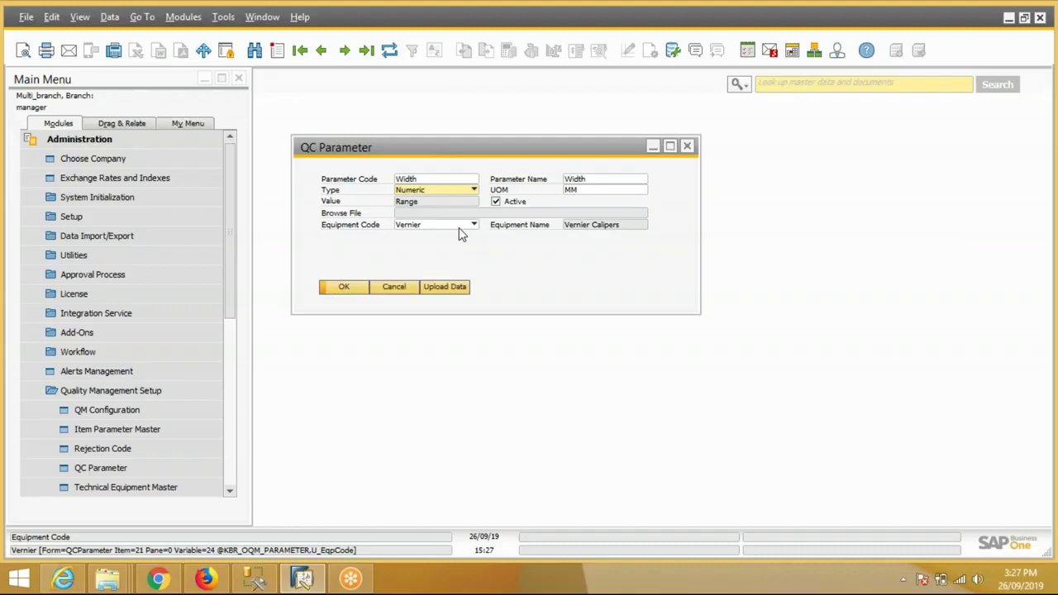
{"action": "left_click", "coordinate": [405, 287]}
Open the Item Parameter Master at full size and load the record for item MSFLAT-4x40 MM.
{"action": "left_click", "coordinate": [181, 428]}
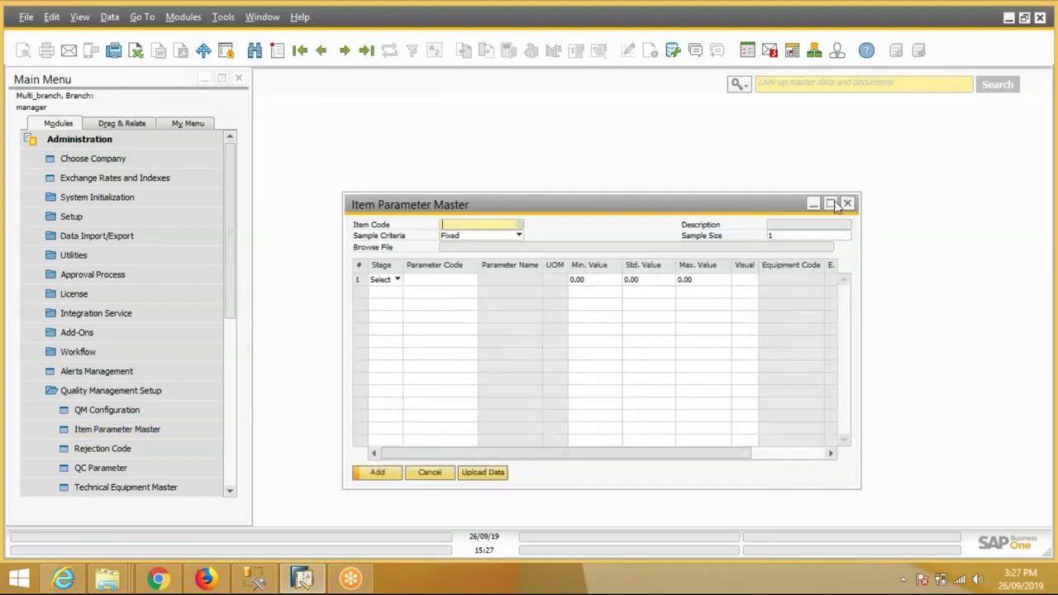
{"action": "left_click", "coordinate": [831, 203]}
{"action": "type", "text": "ms"}
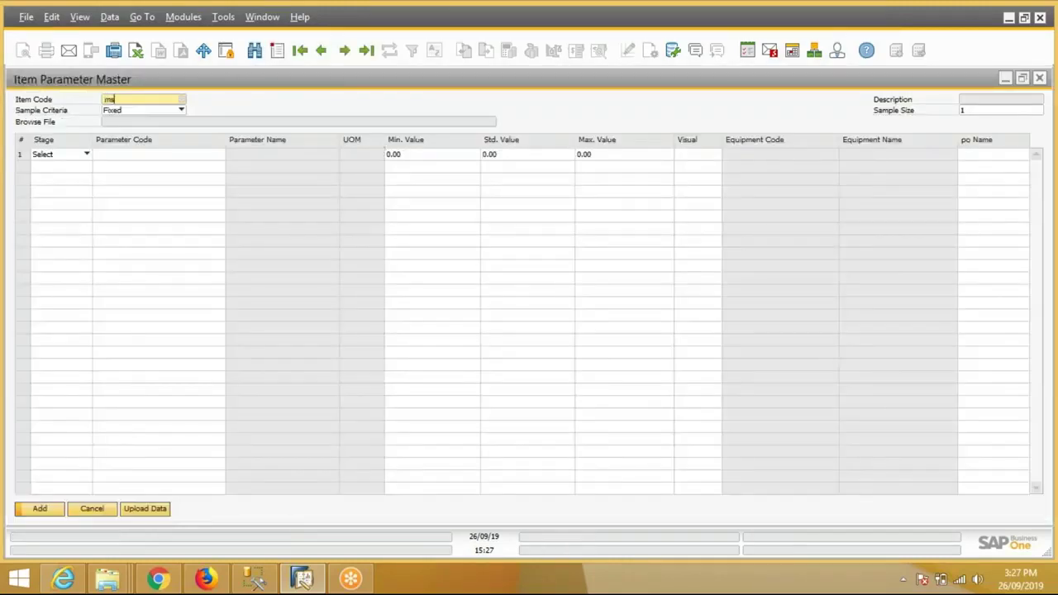
{"action": "left_click", "coordinate": [110, 154]}
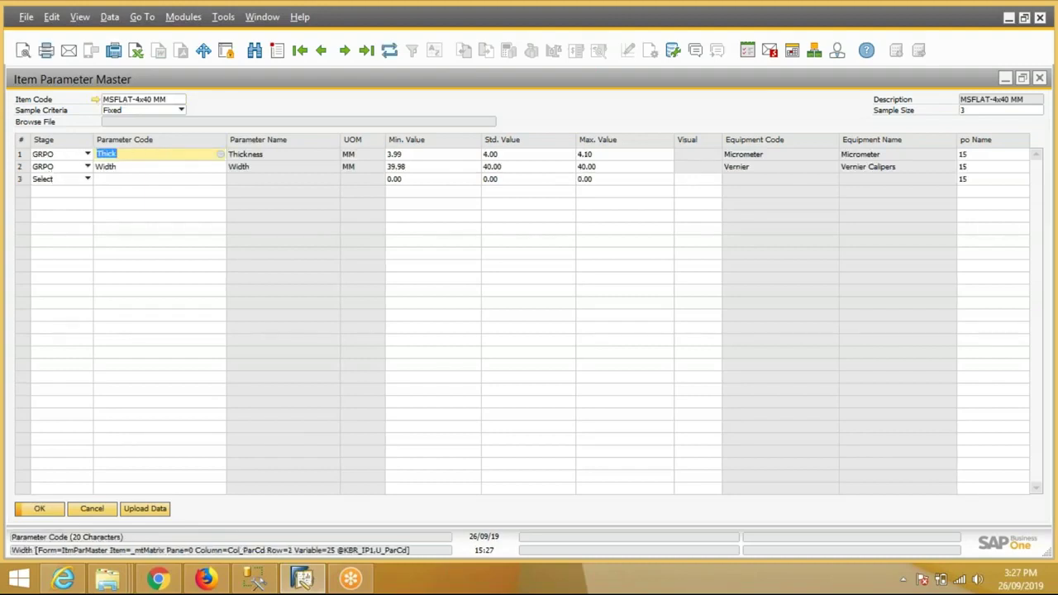
Examine the thickness parameter's stage, minimum and maximum values and the record's sample size, and close the item parameters.
{"action": "left_click", "coordinate": [86, 155]}
{"action": "left_click", "coordinate": [46, 175]}
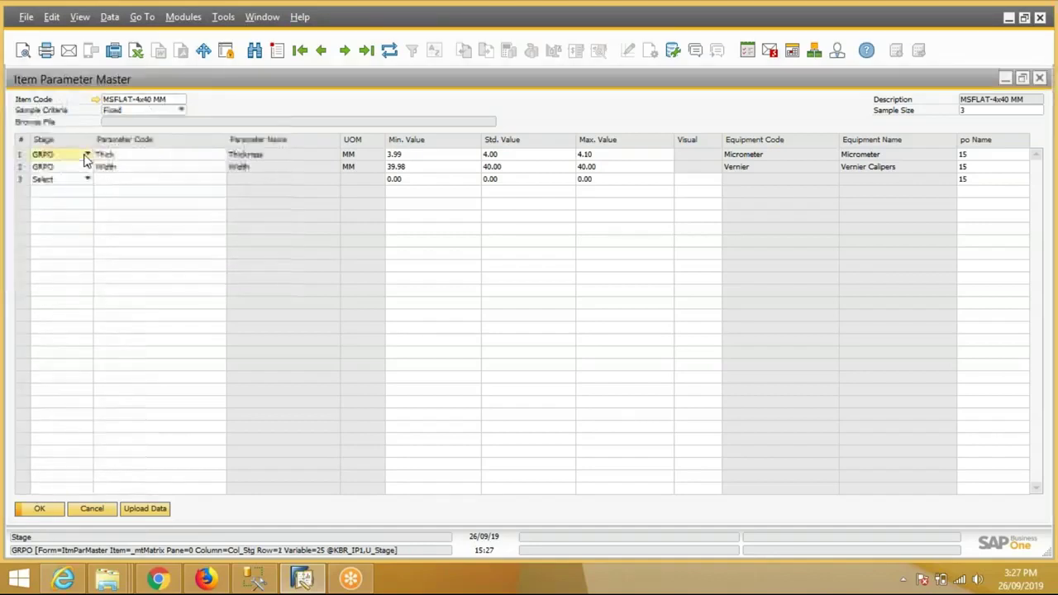
{"action": "left_click", "coordinate": [444, 157]}
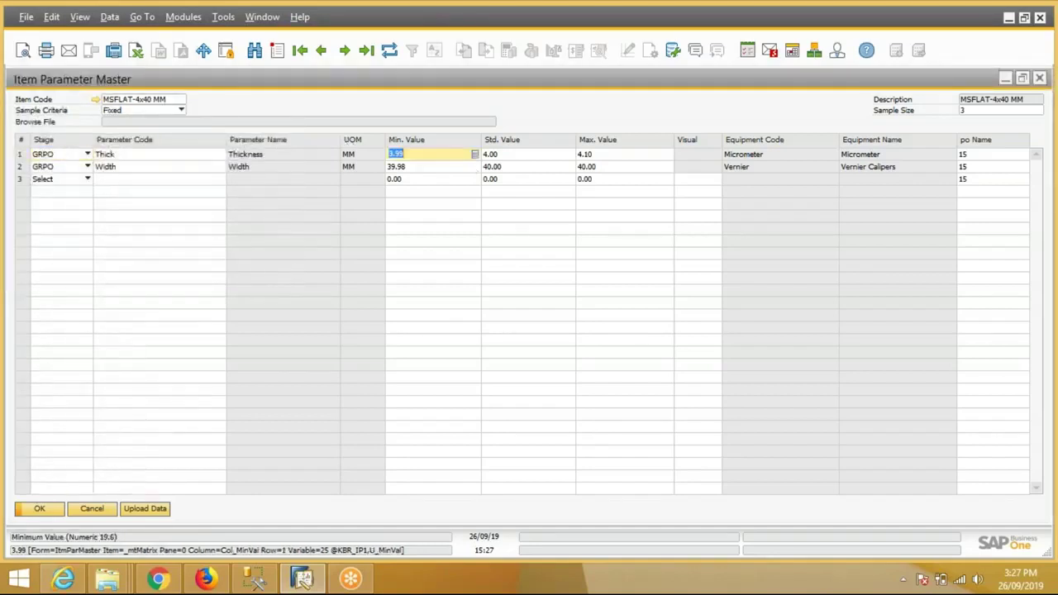
{"action": "left_click", "coordinate": [640, 157]}
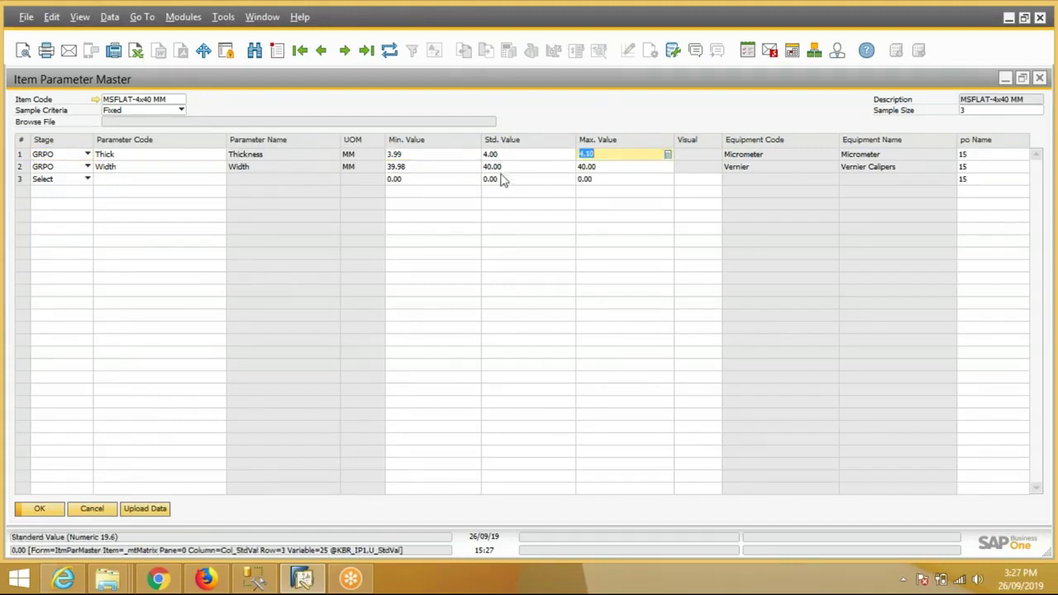
{"action": "left_click", "coordinate": [964, 111]}
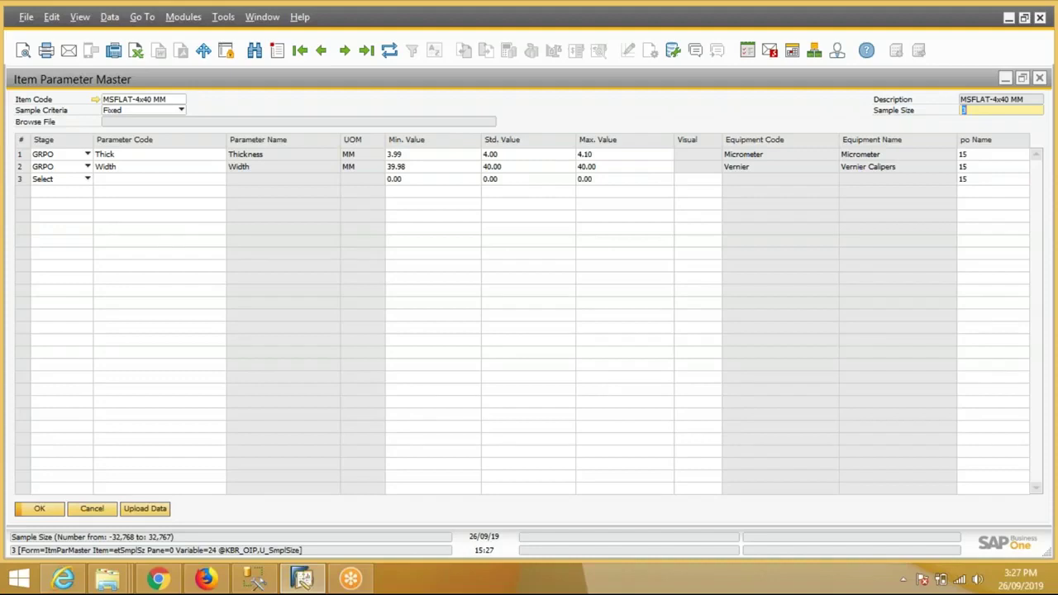
{"action": "left_click", "coordinate": [92, 510]}
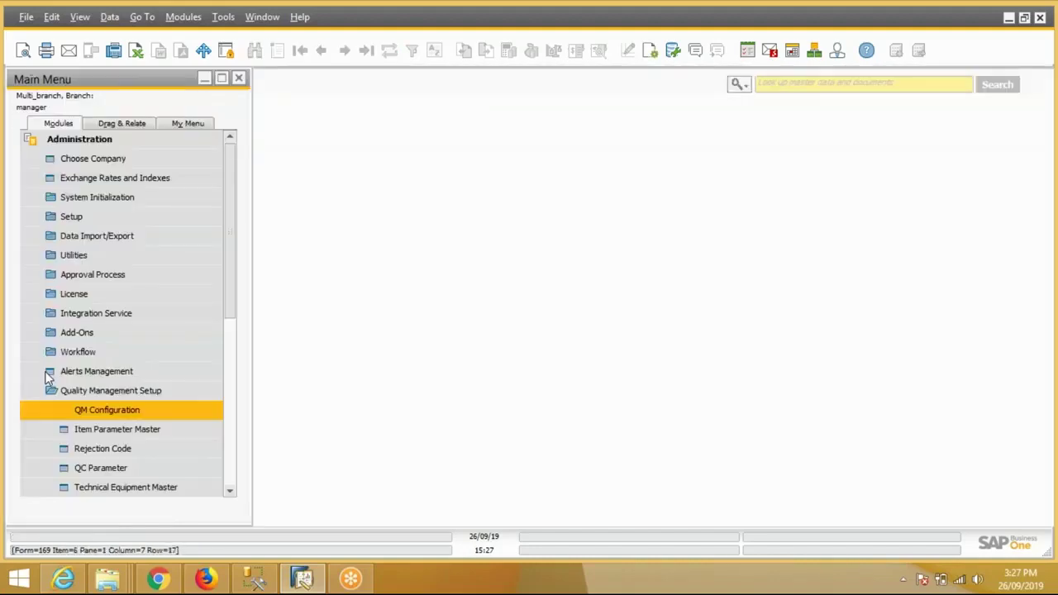
Look over the rejection codes and the technical equipment master, closing each without changes.
{"action": "left_click", "coordinate": [149, 449]}
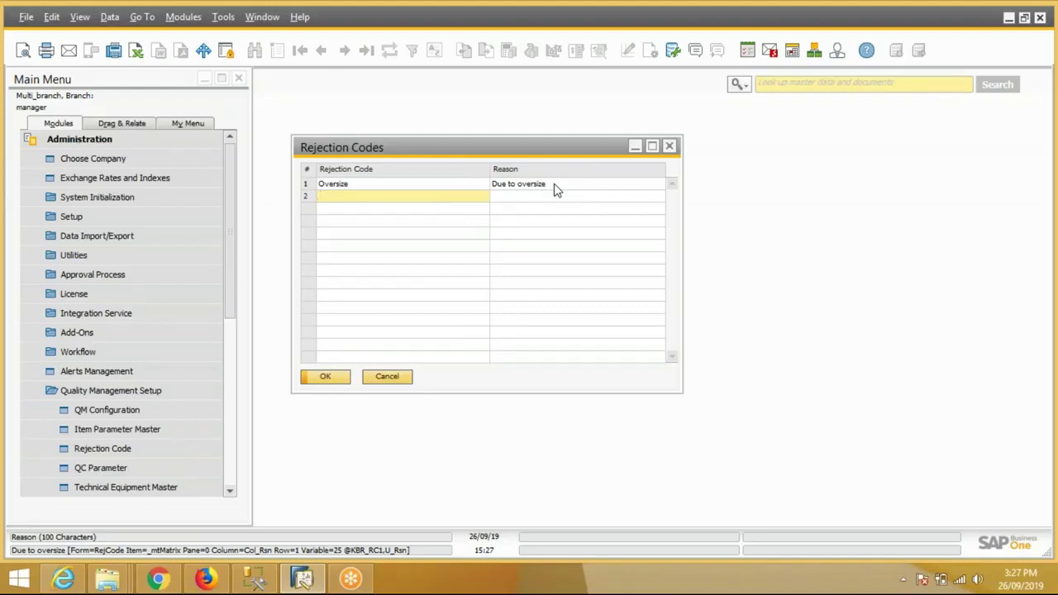
{"action": "left_click", "coordinate": [387, 378]}
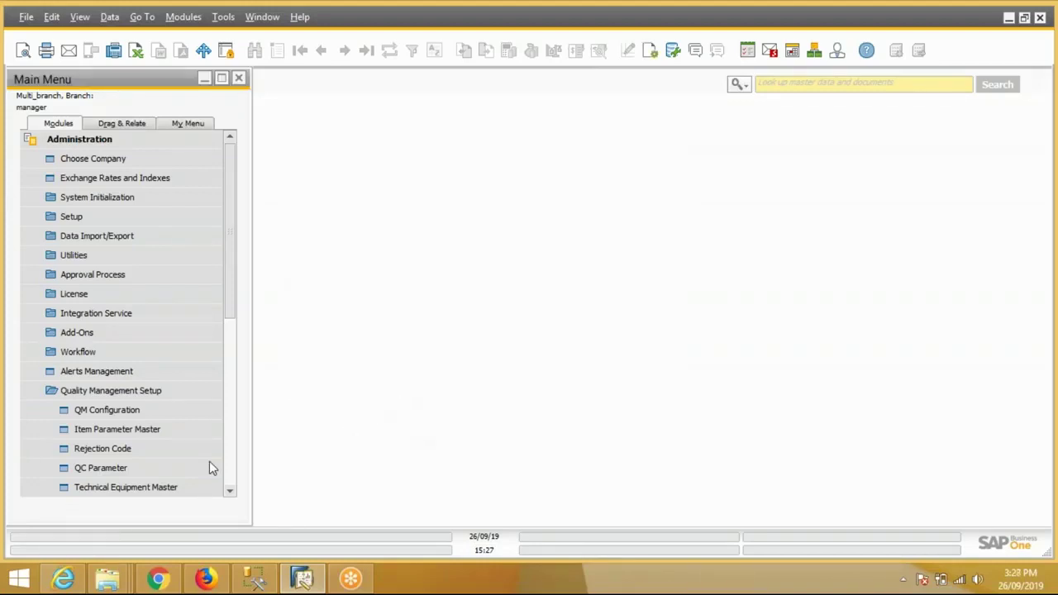
{"action": "left_click", "coordinate": [170, 487]}
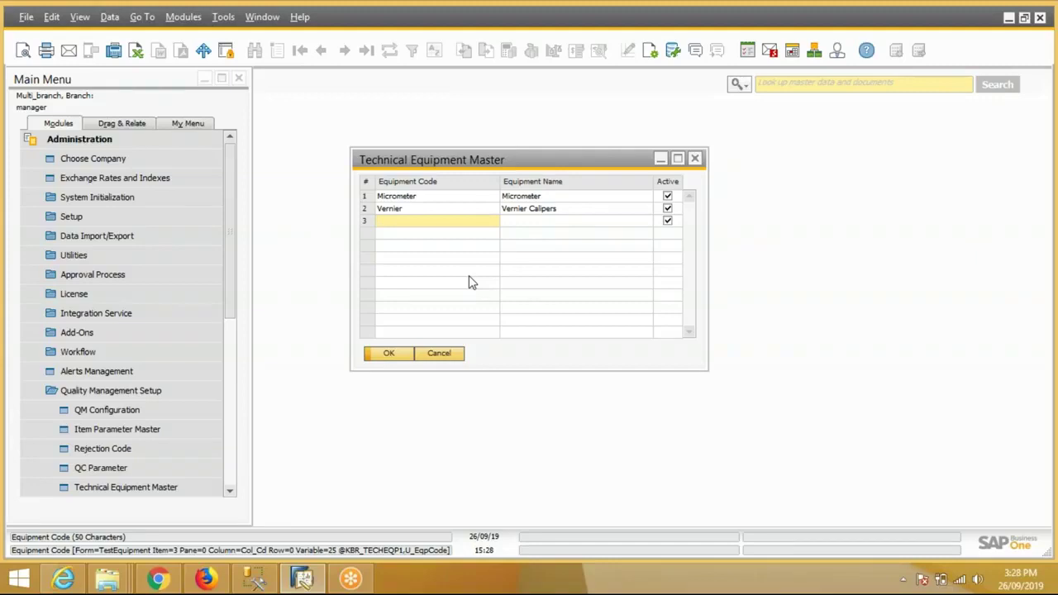
{"action": "left_click", "coordinate": [457, 361]}
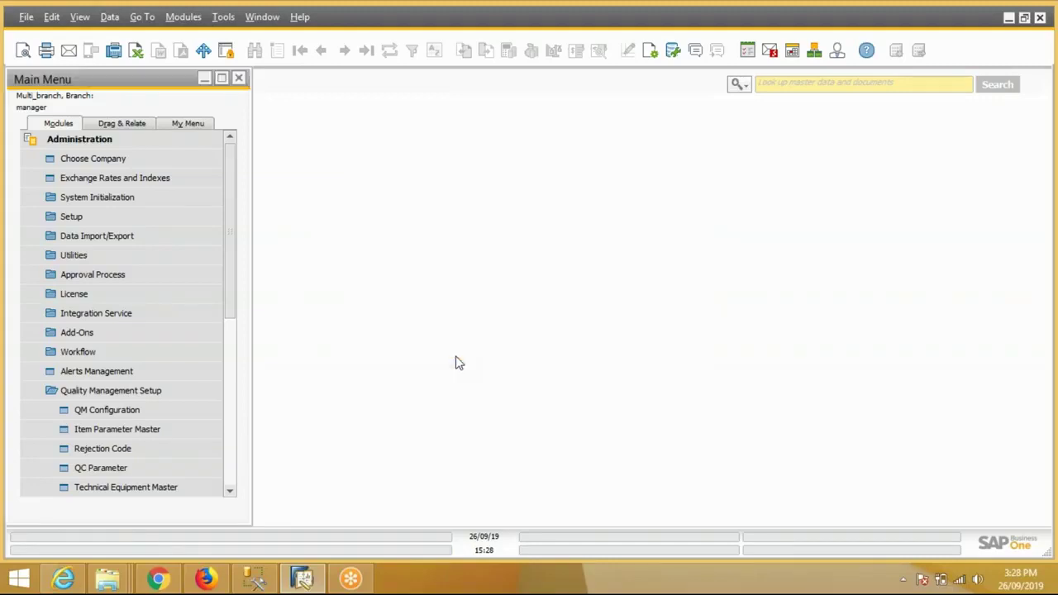
Start a new purchase order in the Purchasing module and choose vendor VS01 for it.
{"action": "left_click", "coordinate": [142, 394]}
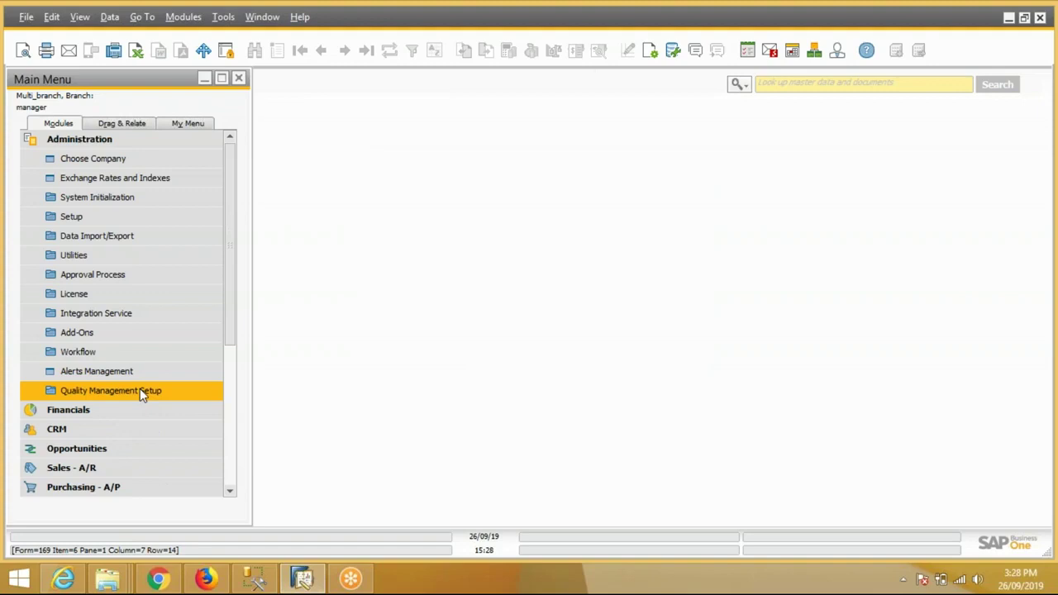
{"action": "left_click", "coordinate": [125, 138]}
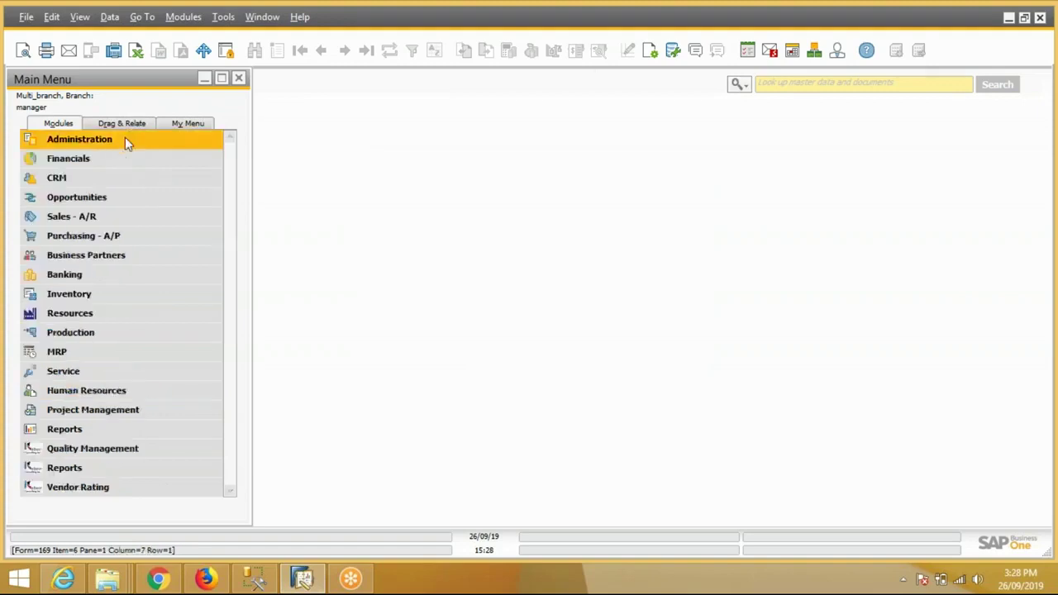
{"action": "left_click", "coordinate": [127, 237]}
{"action": "left_click", "coordinate": [184, 226]}
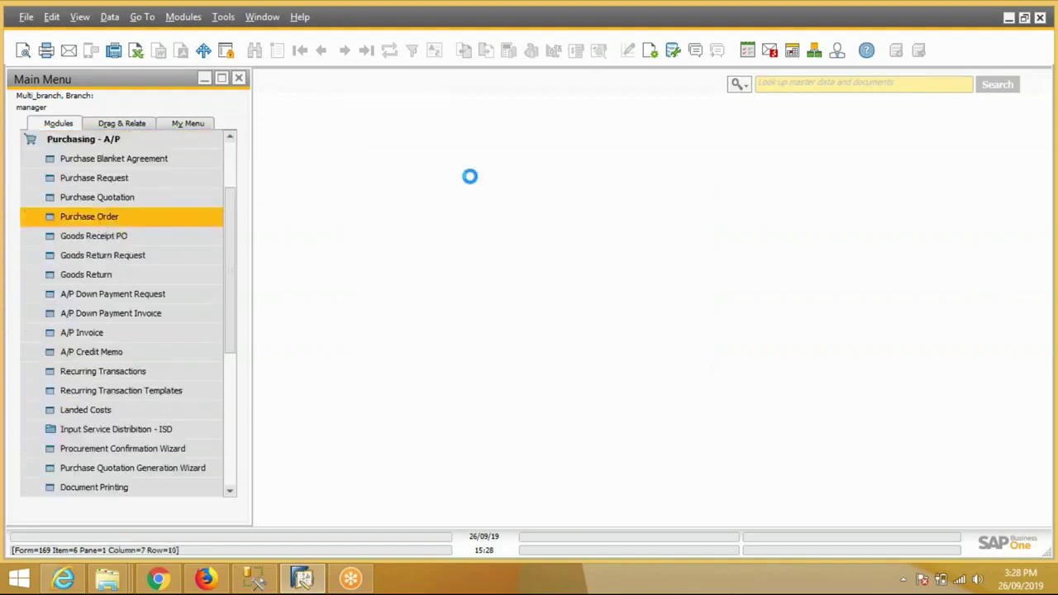
{"action": "left_click", "coordinate": [218, 100]}
{"action": "double_click", "coordinate": [58, 210]}
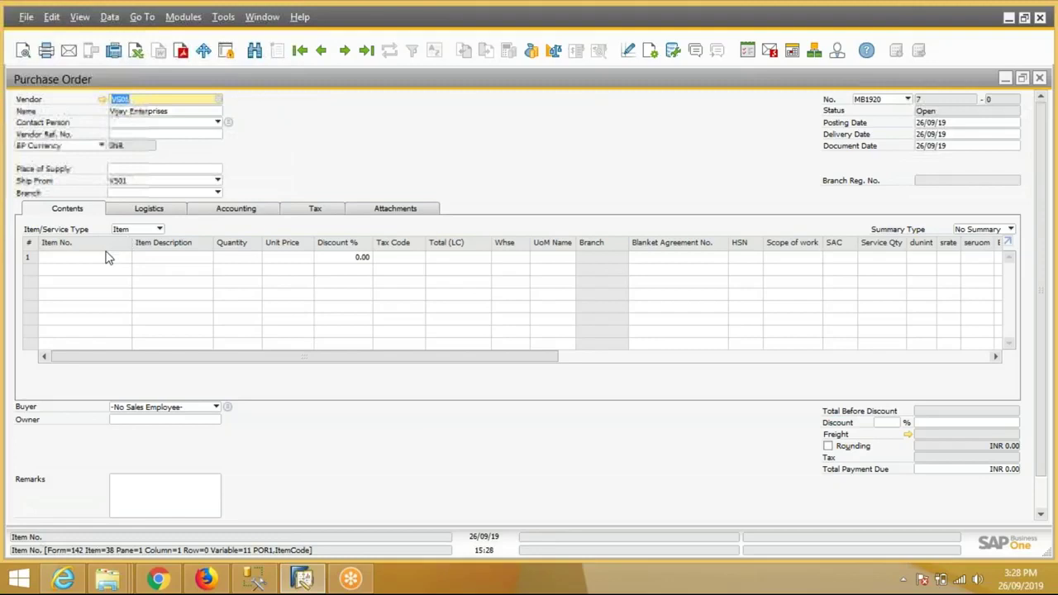
Enter item MSFLAT-4x40 MM on the first line of the purchase order.
{"action": "left_click", "coordinate": [106, 256]}
{"action": "type", "text": "m"}
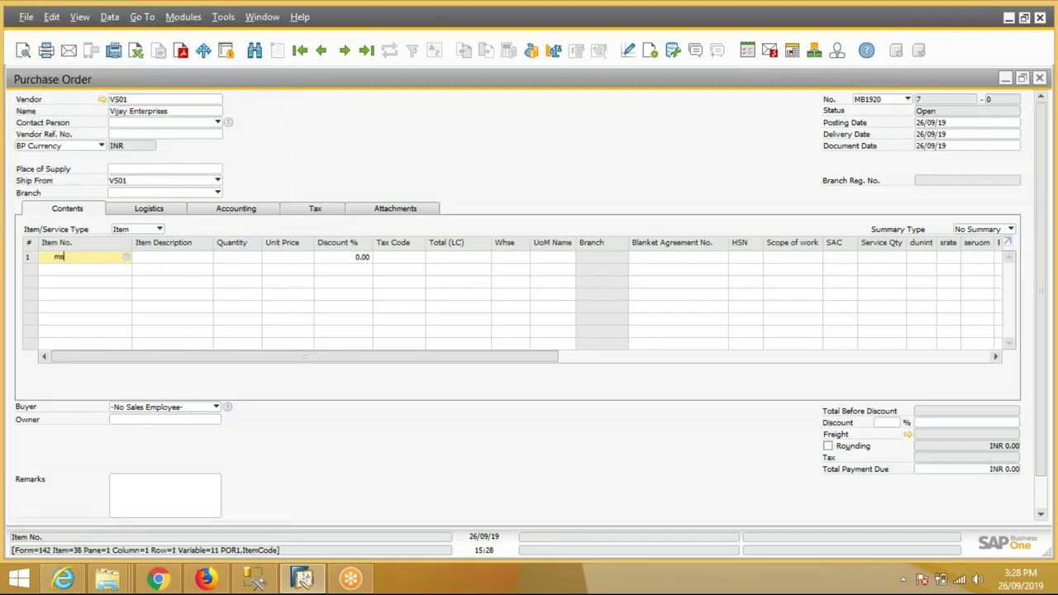
{"action": "key", "text": "Down"}
{"action": "key", "text": "Down"}
{"action": "key", "text": "Tab"}
Set the item line's quantity to 500 and its UoM name to KGS.
{"action": "left_click", "coordinate": [230, 259]}
{"action": "type", "text": "5"}
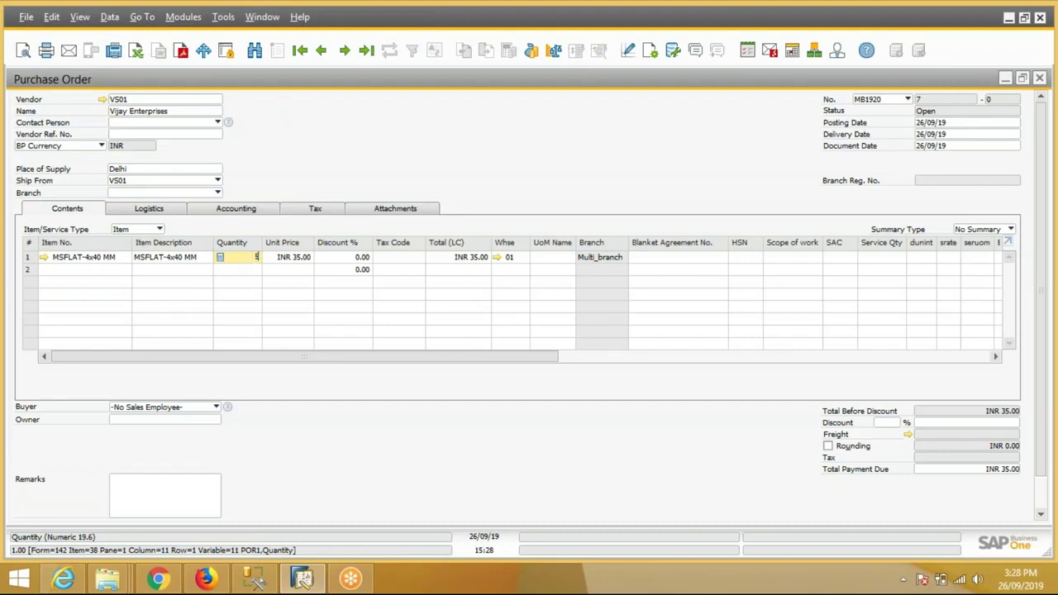
{"action": "type", "text": "00"}
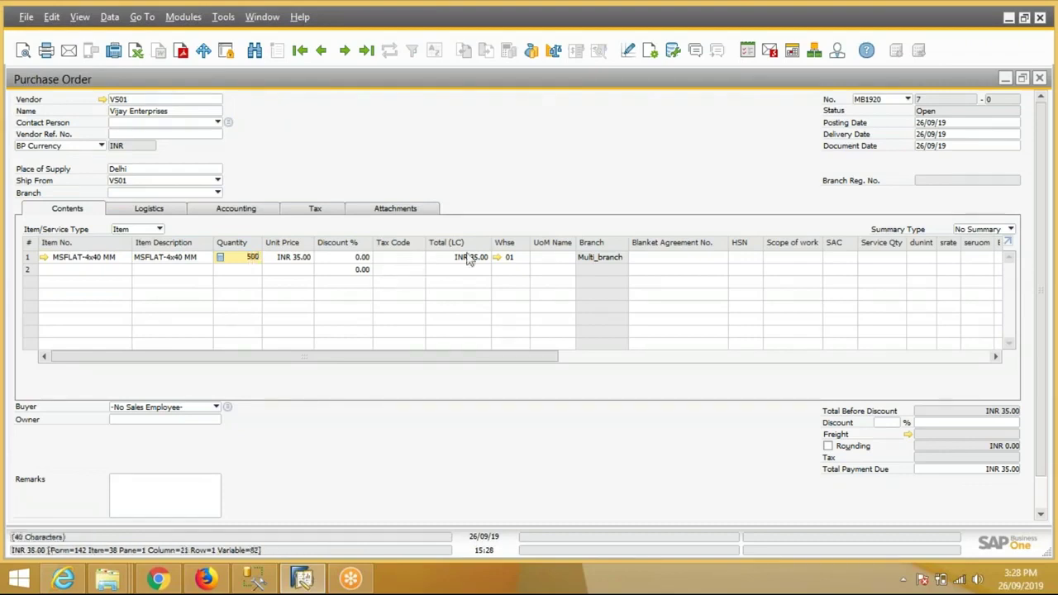
{"action": "left_click", "coordinate": [548, 258]}
{"action": "type", "text": "KGS"}
Try to add the purchase order.
{"action": "scroll", "coordinate": [95, 499], "scroll_direction": "down", "scroll_amount": 1}
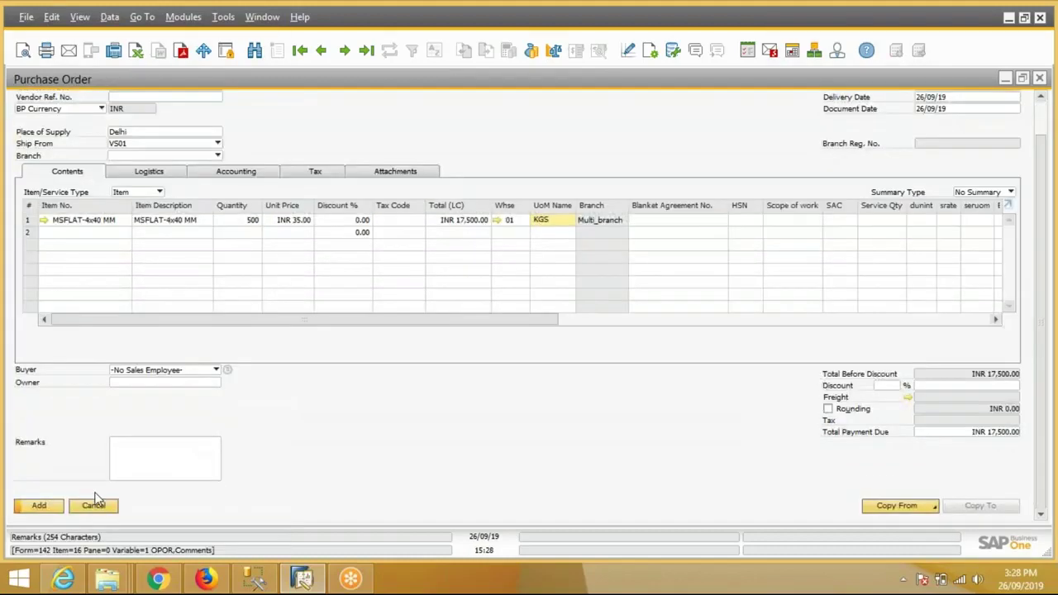
{"action": "left_click", "coordinate": [39, 506]}
{"action": "scroll", "coordinate": [259, 231], "scroll_direction": "up", "scroll_amount": 1}
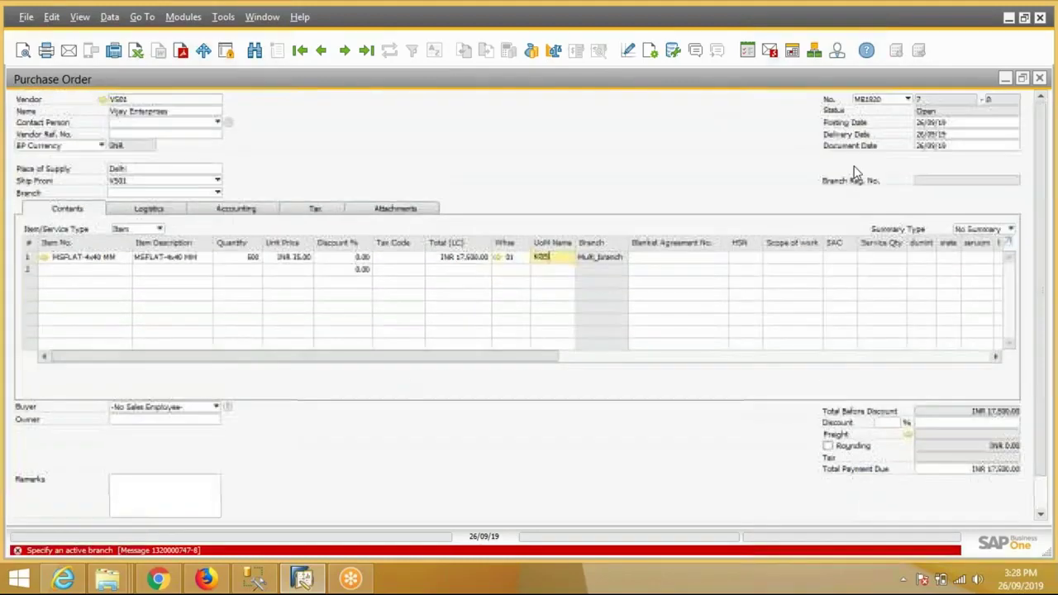
Set the purchase order's branch to Multi_branch, updating the rows to match, and add the order before closing its form.
{"action": "left_click", "coordinate": [212, 192]}
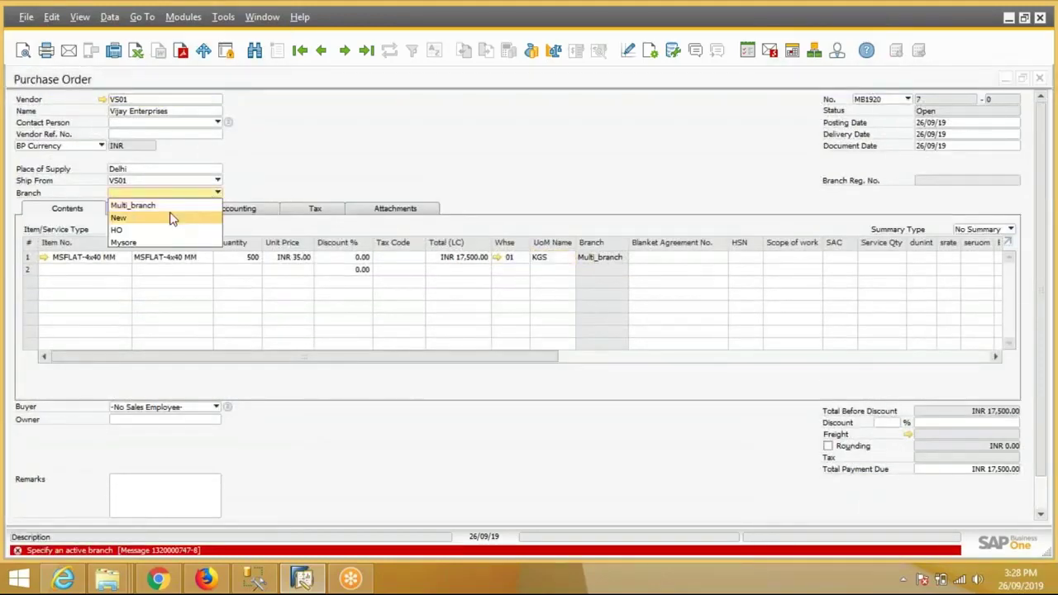
{"action": "left_click", "coordinate": [174, 207]}
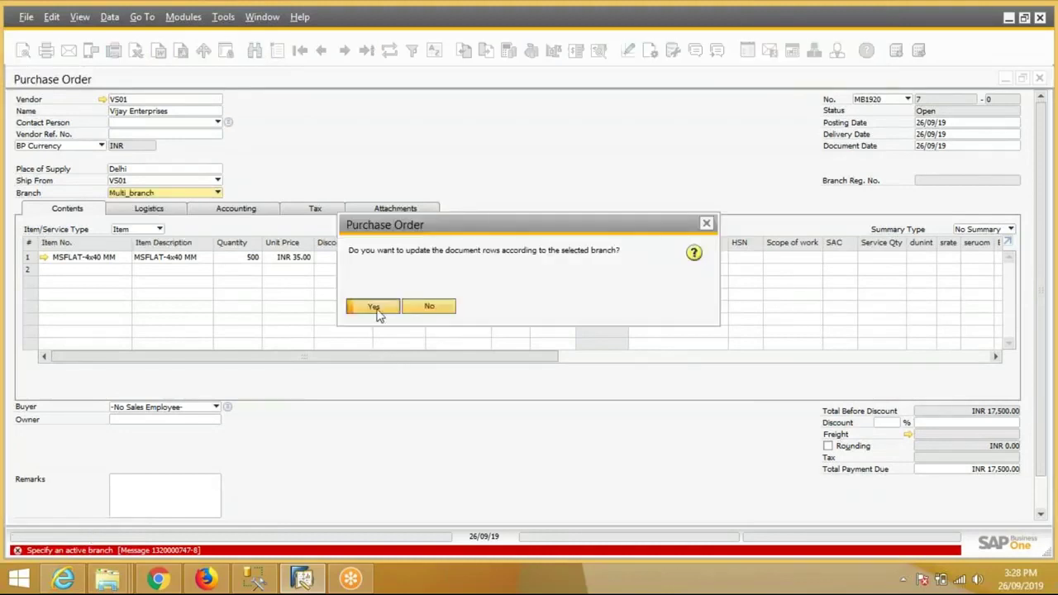
{"action": "left_click", "coordinate": [378, 309]}
{"action": "scroll", "coordinate": [37, 506], "scroll_direction": "down", "scroll_amount": 1}
{"action": "left_click", "coordinate": [38, 505]}
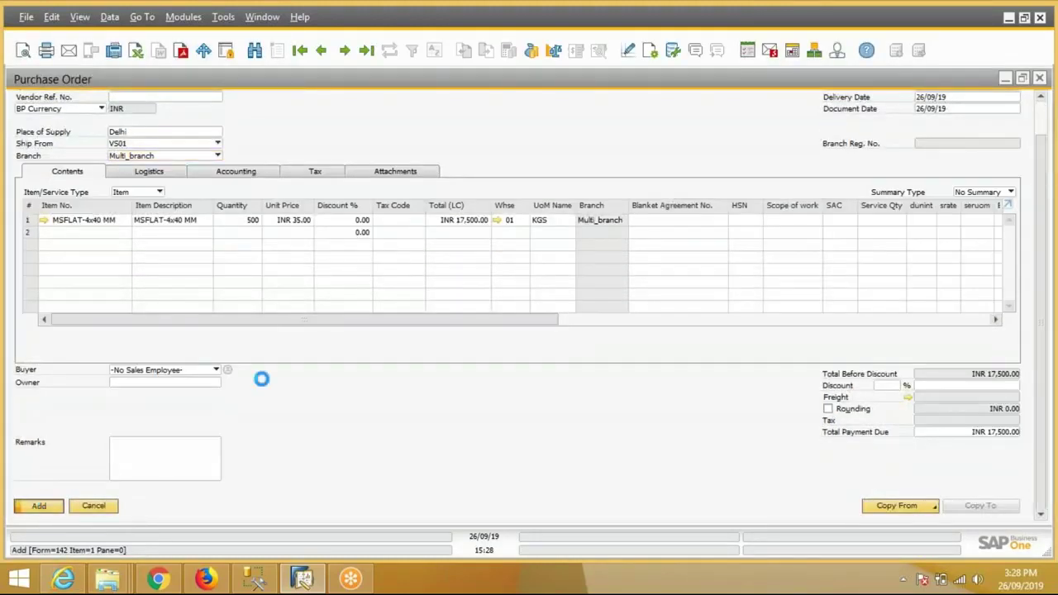
{"action": "left_click", "coordinate": [1039, 77]}
Start a new Goods Receipt PO and choose vendor VS01 for it.
{"action": "left_click", "coordinate": [123, 239]}
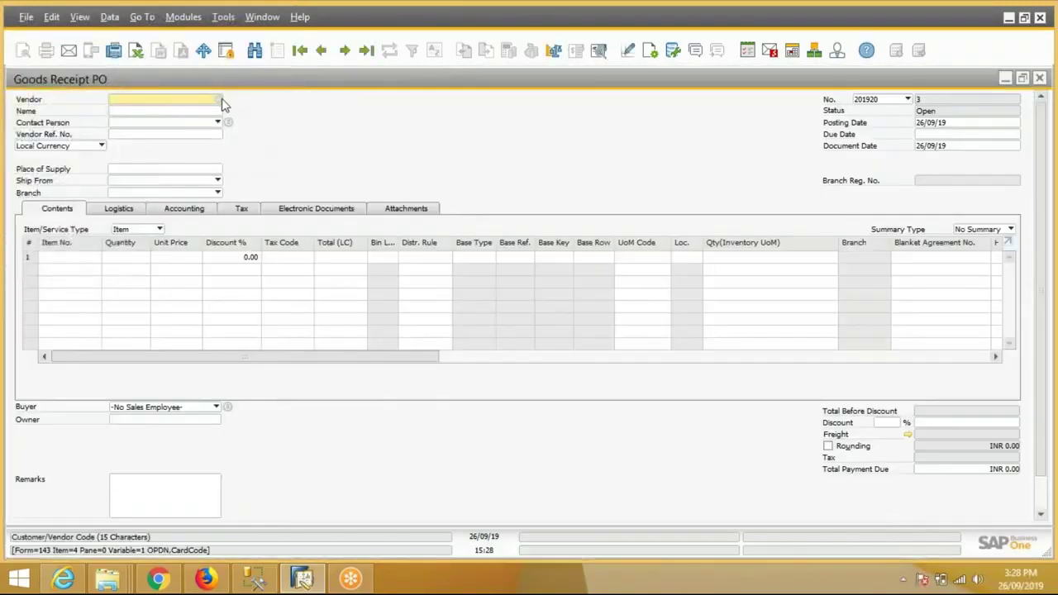
{"action": "left_click", "coordinate": [220, 100]}
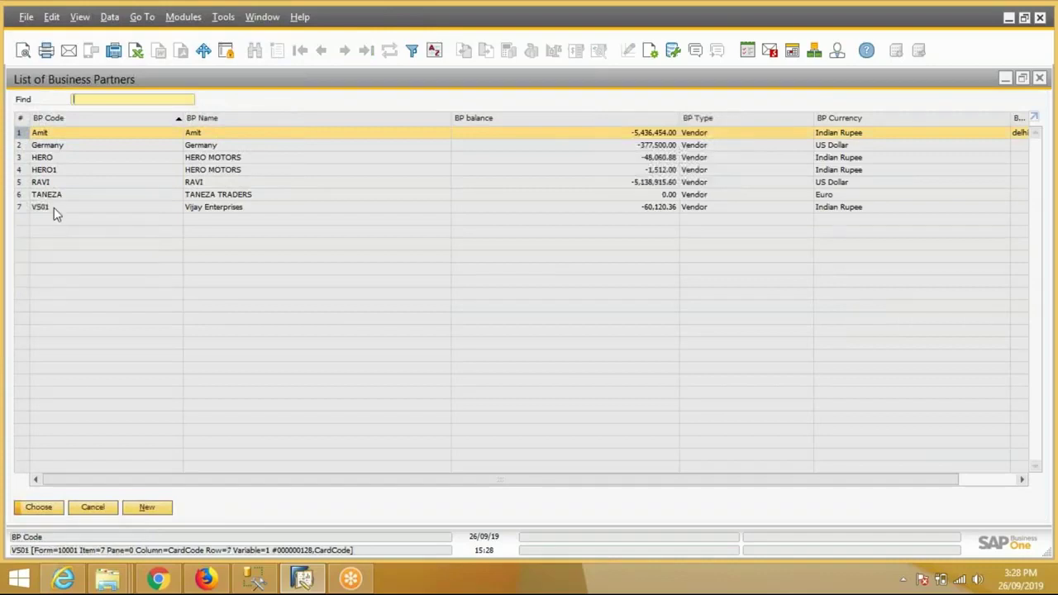
{"action": "left_click", "coordinate": [53, 208]}
{"action": "double_click", "coordinate": [54, 208]}
Copy the purchase order dated 26/09/19 into the goods receipt, drawing all data at the current exchange rate.
{"action": "scroll", "coordinate": [496, 356], "scroll_direction": "down", "scroll_amount": 1}
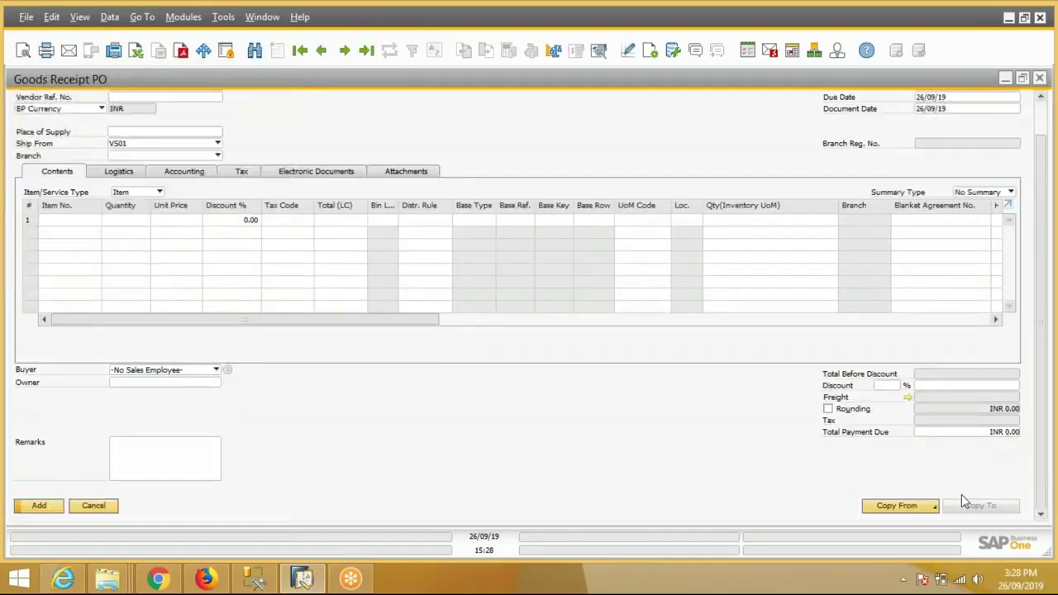
{"action": "left_click", "coordinate": [926, 506]}
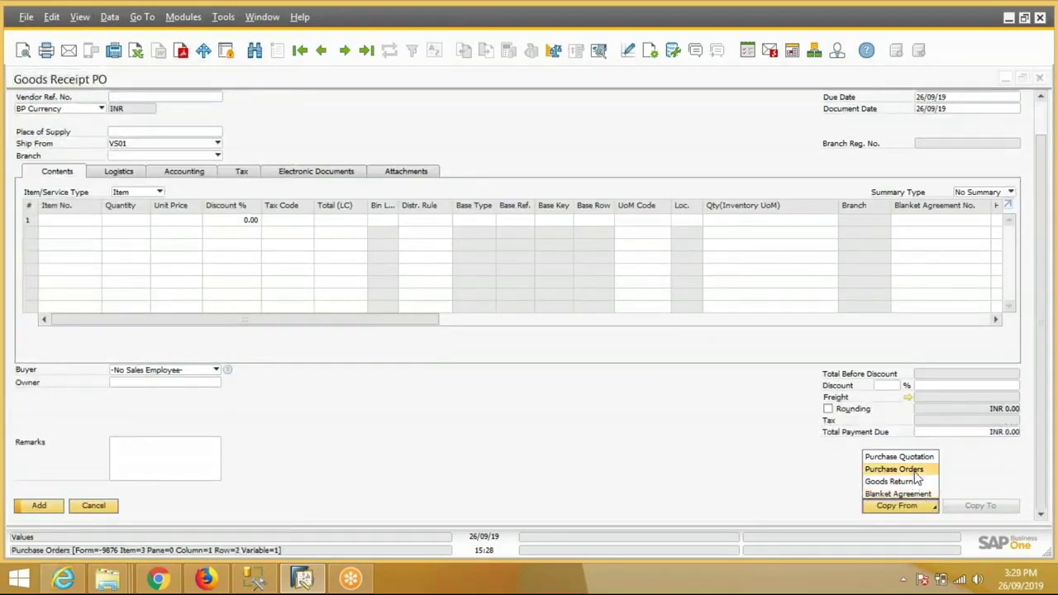
{"action": "left_click", "coordinate": [914, 469]}
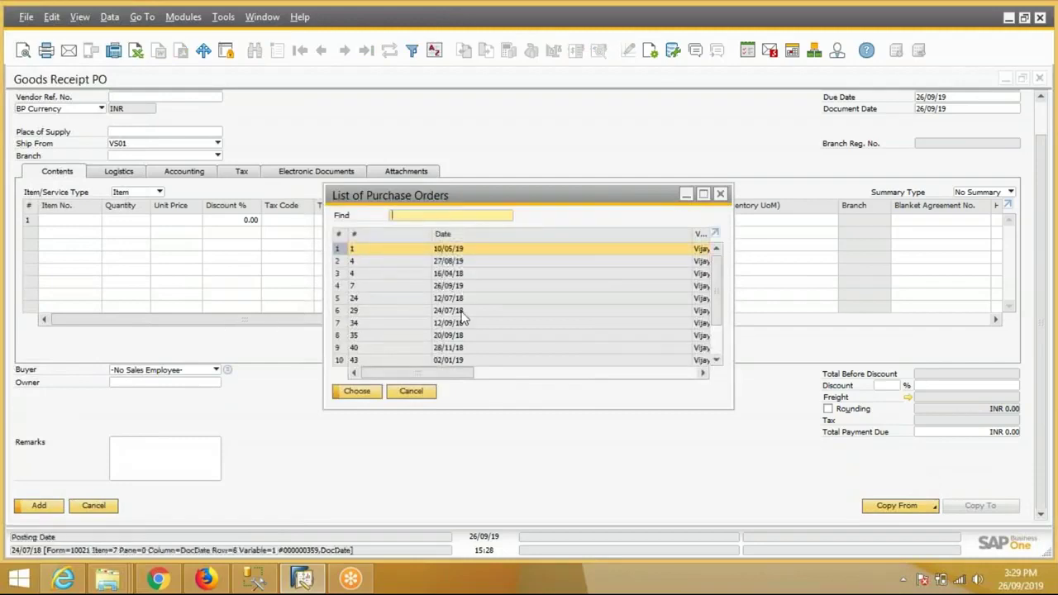
{"action": "left_click", "coordinate": [394, 288]}
{"action": "double_click", "coordinate": [392, 288]}
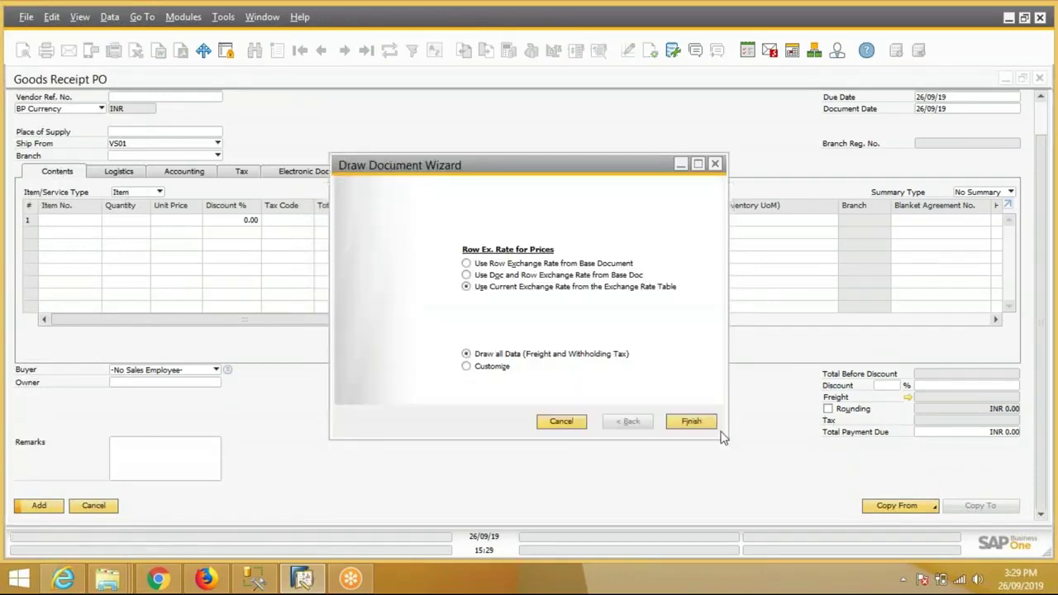
{"action": "left_click", "coordinate": [691, 421]}
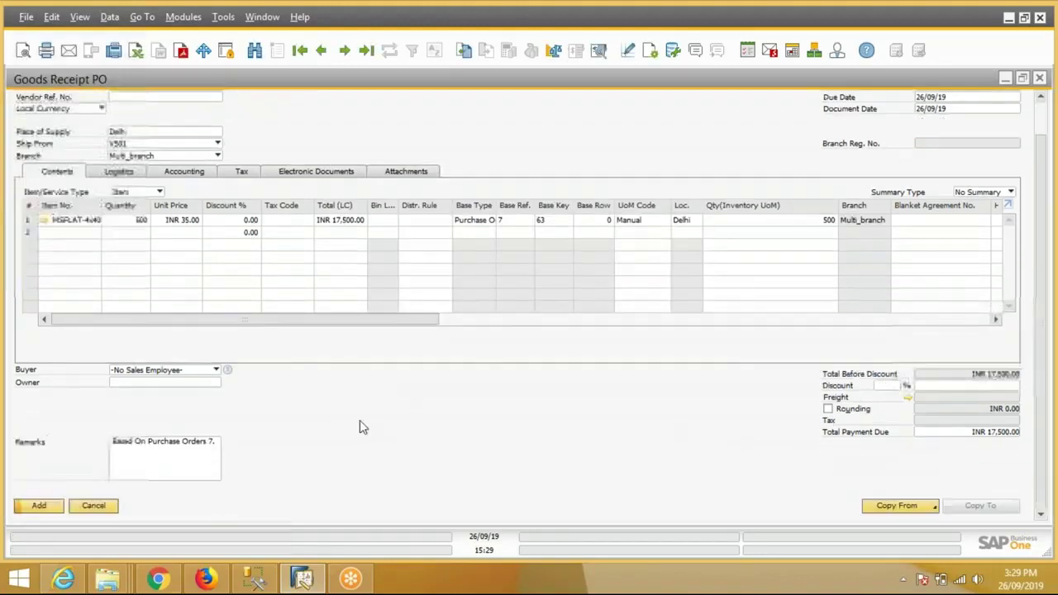
Submit the goods receipt and create batch 369 for the full quantity of item MSFLAT-4x40 MM.
{"action": "left_click", "coordinate": [29, 508]}
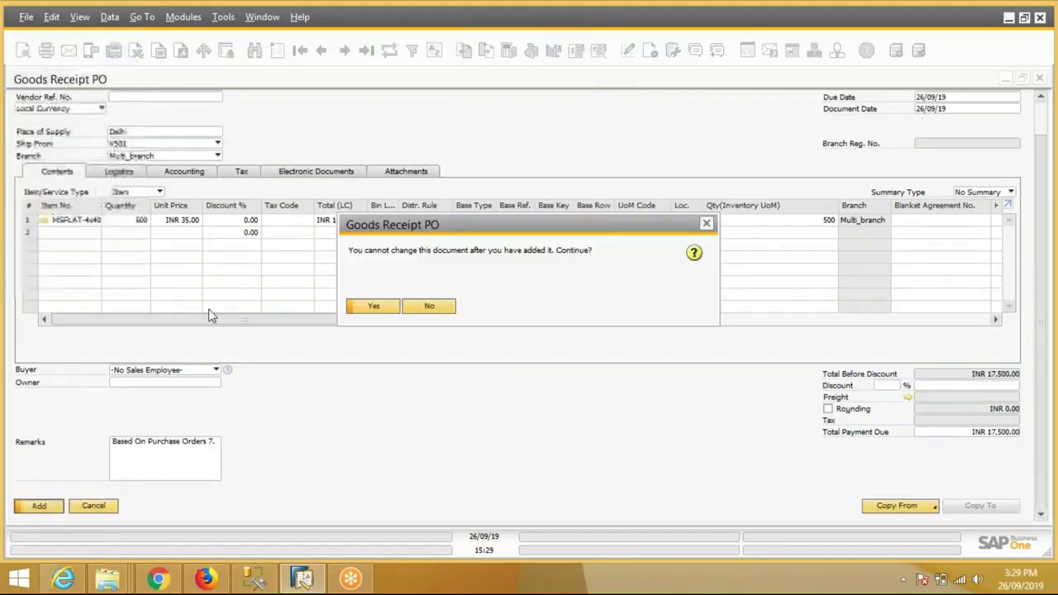
{"action": "left_click", "coordinate": [369, 307]}
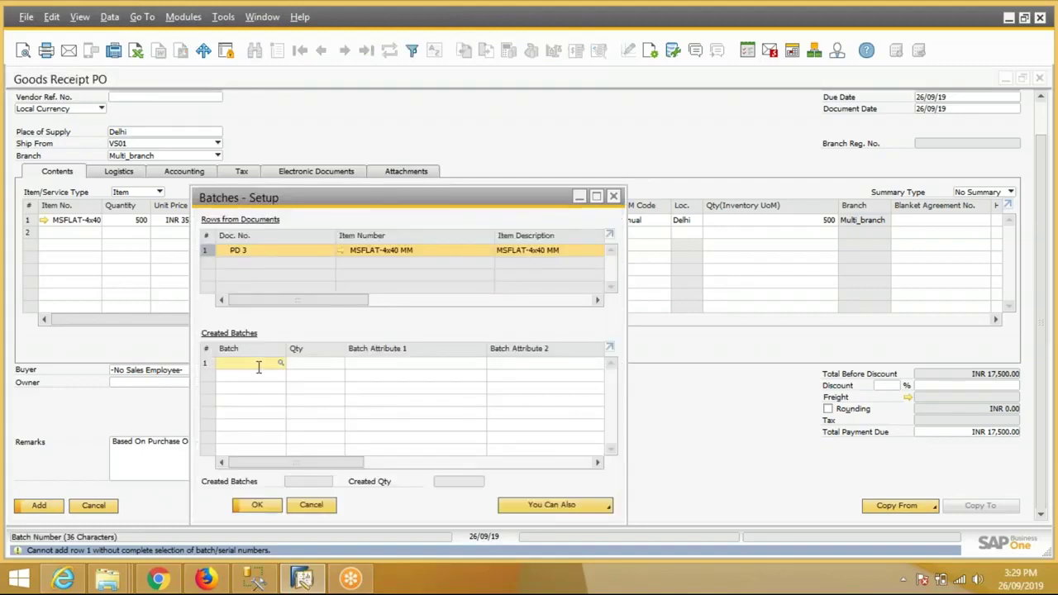
{"action": "type", "text": "369"}
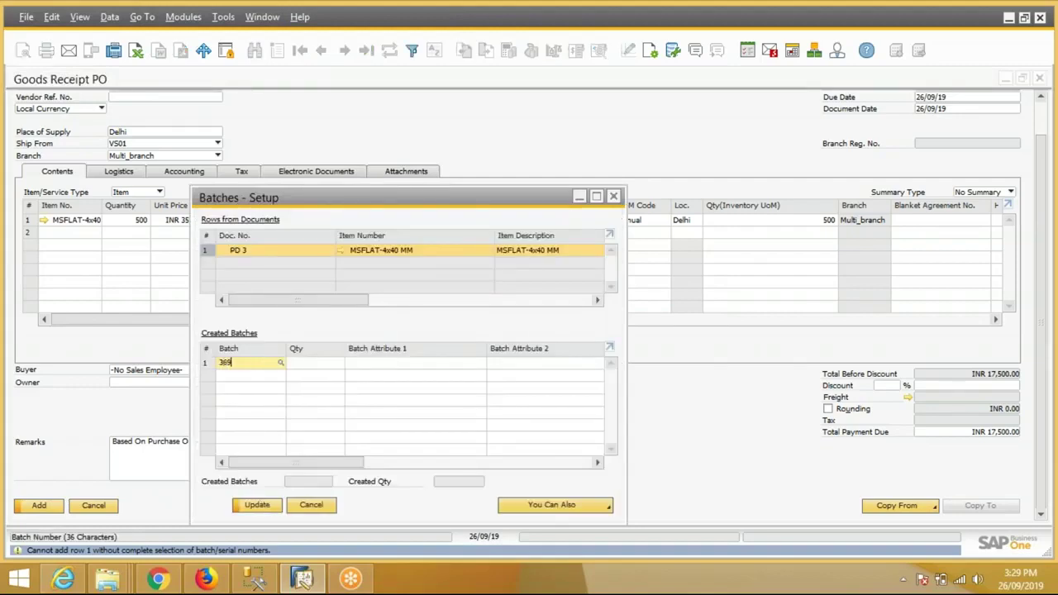
{"action": "key", "text": "Tab"}
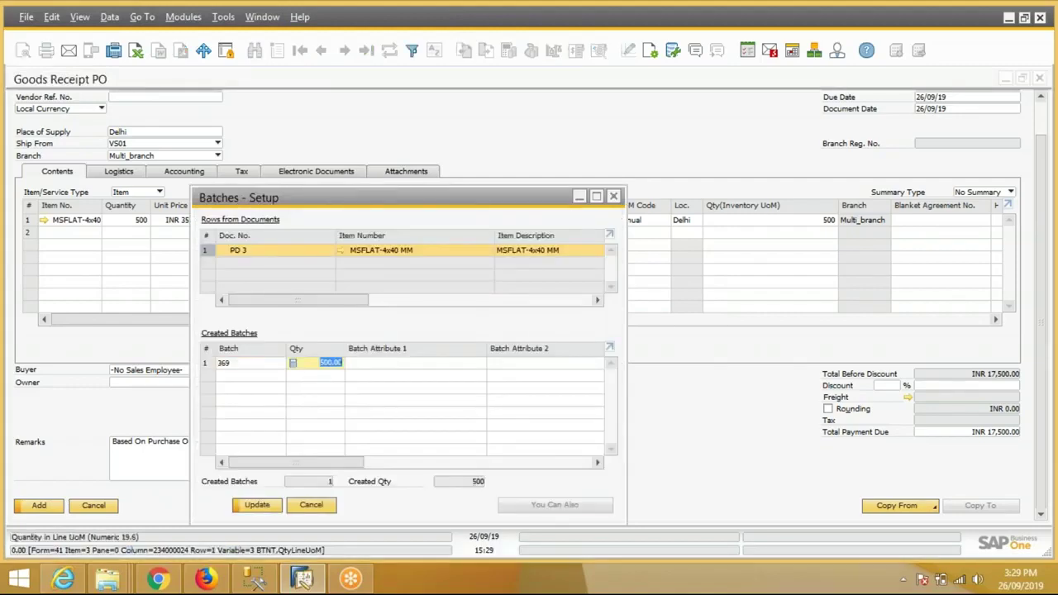
{"action": "left_click", "coordinate": [258, 505]}
{"action": "left_click", "coordinate": [263, 506]}
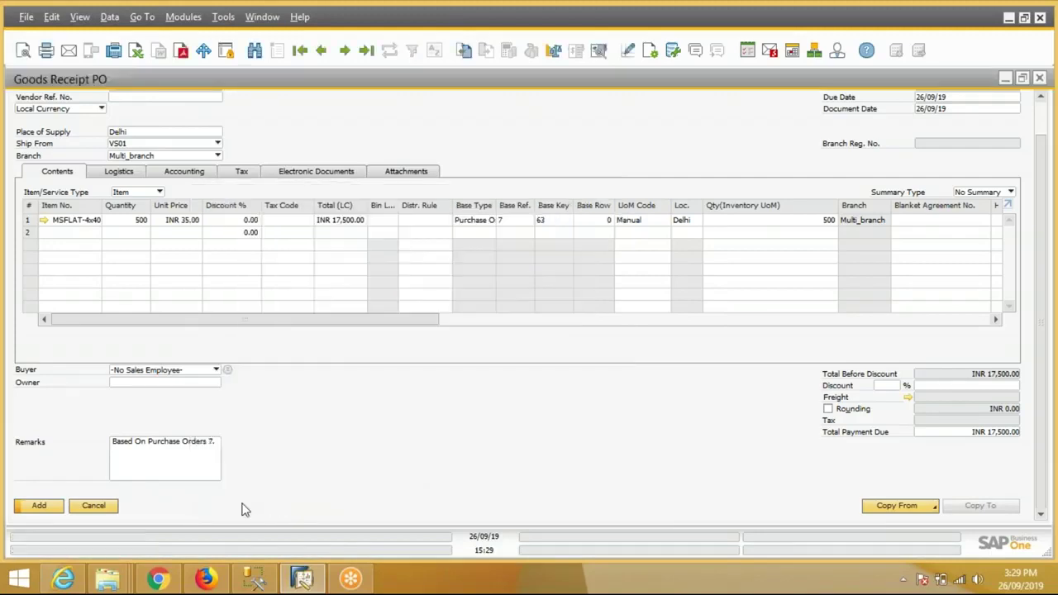
Add the goods receipt with its batch assigned and close the form.
{"action": "left_click", "coordinate": [28, 511]}
{"action": "left_click", "coordinate": [372, 306]}
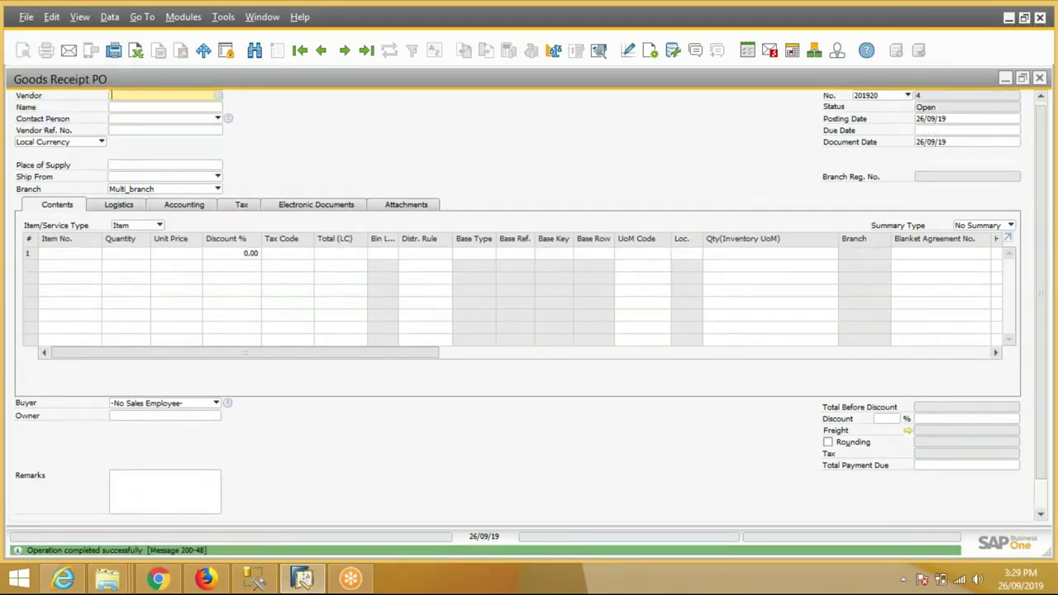
{"action": "left_click", "coordinate": [1040, 78]}
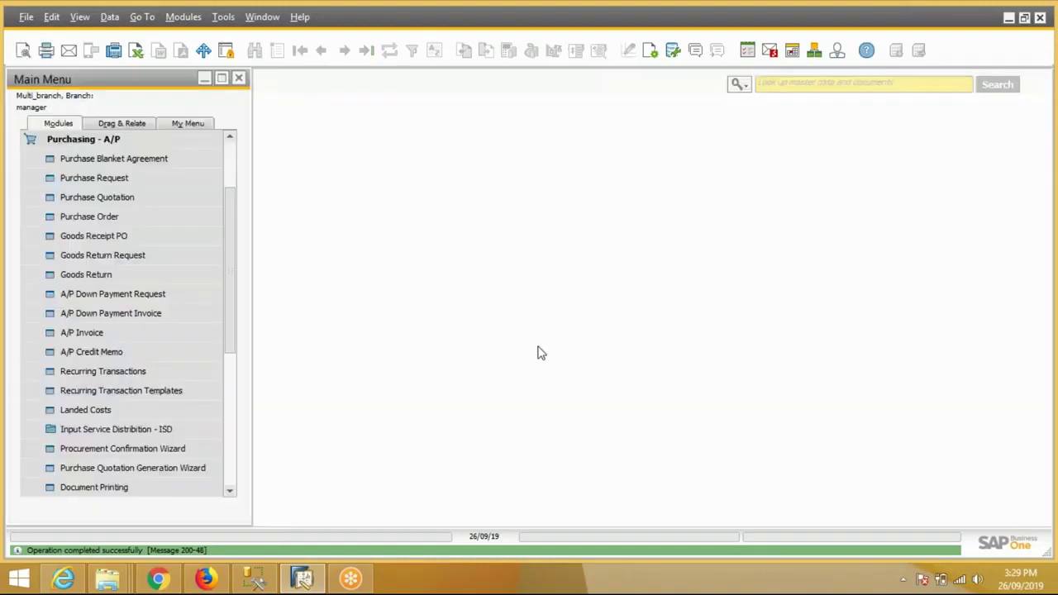
Open Pending Inspection in Quality Management and list the pending documents of type GRPO.
{"action": "left_click", "coordinate": [141, 139]}
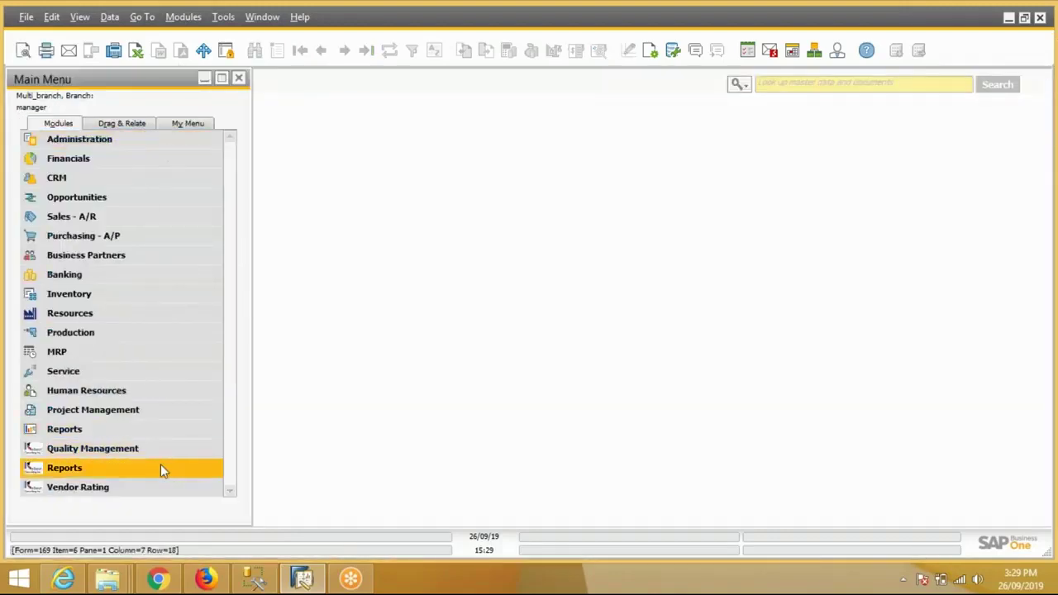
{"action": "left_click", "coordinate": [139, 452]}
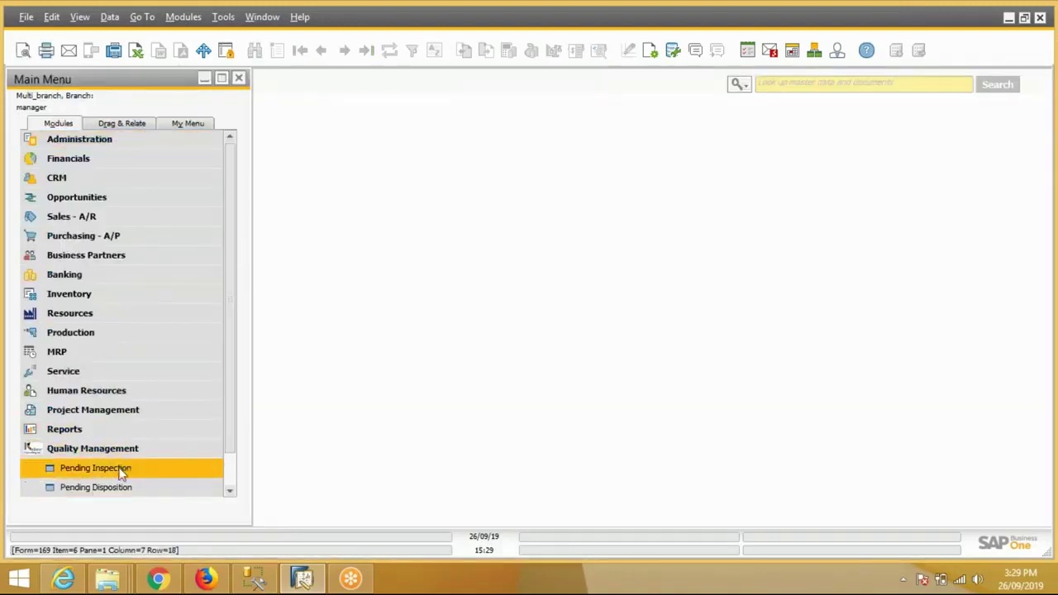
{"action": "left_click", "coordinate": [121, 469]}
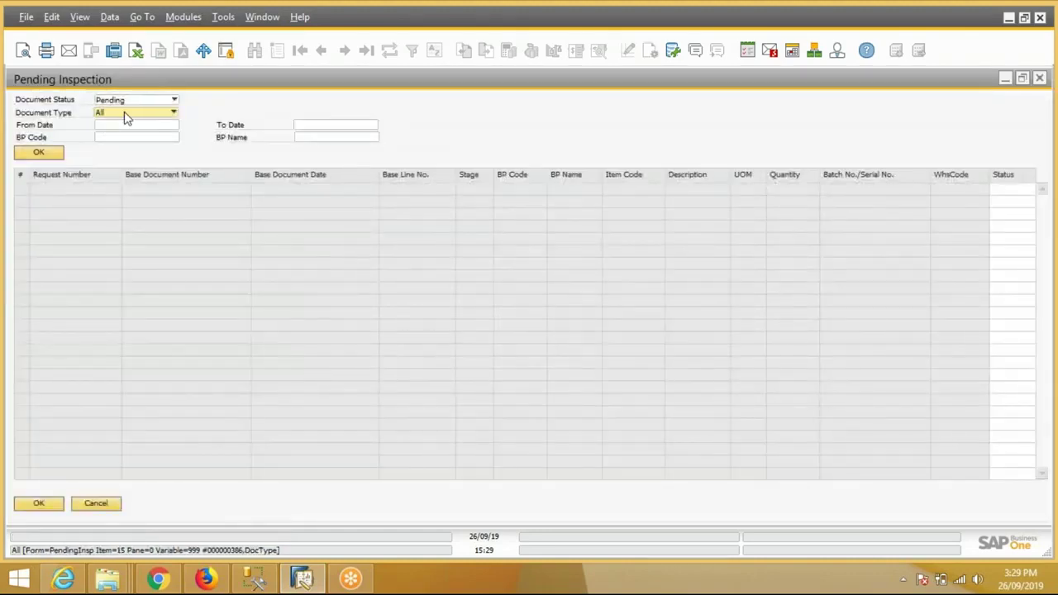
{"action": "left_click", "coordinate": [125, 114]}
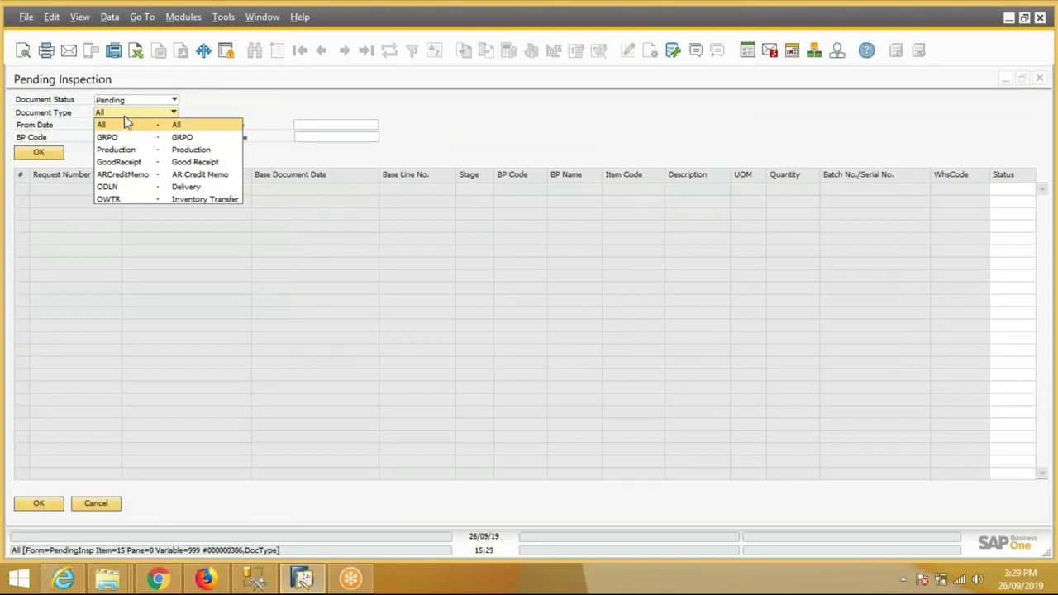
{"action": "left_click", "coordinate": [122, 139]}
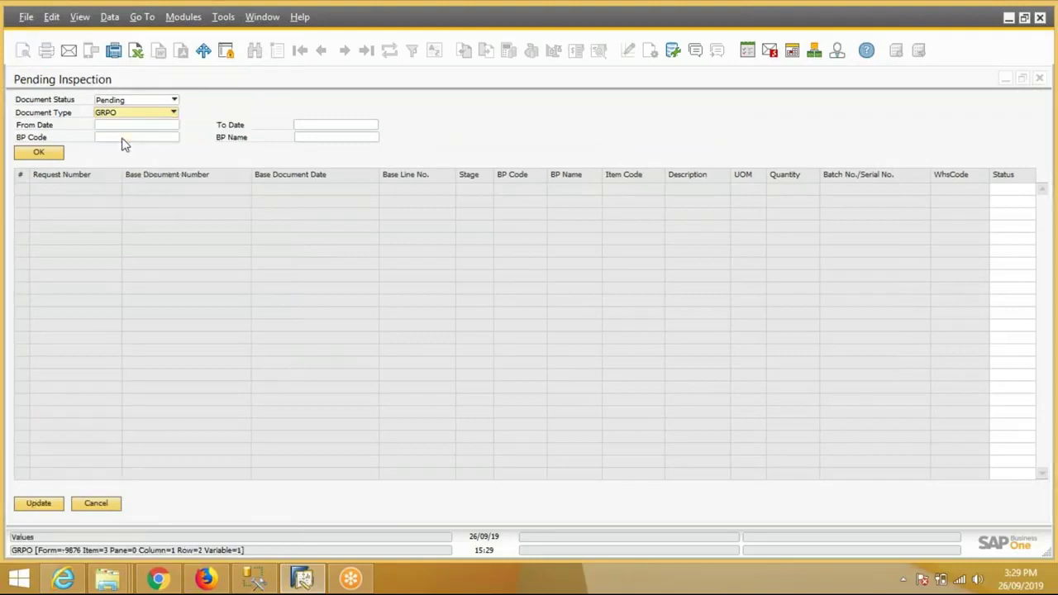
{"action": "left_click", "coordinate": [33, 155]}
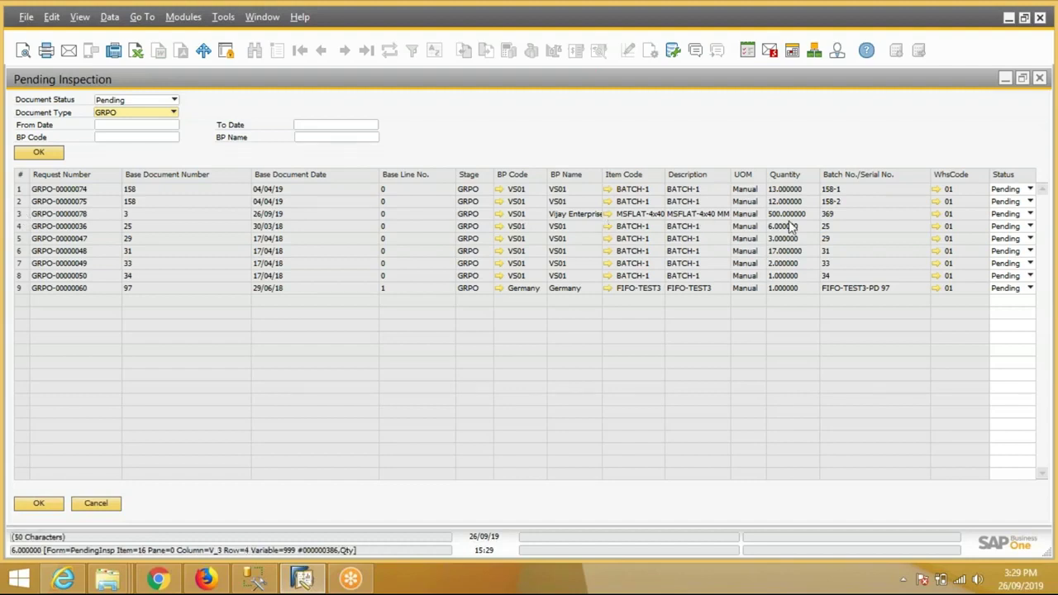
Set the status of the MSFLAT-4x40 MM request with batch 369 to Under Inspection and save it.
{"action": "left_click", "coordinate": [1031, 214]}
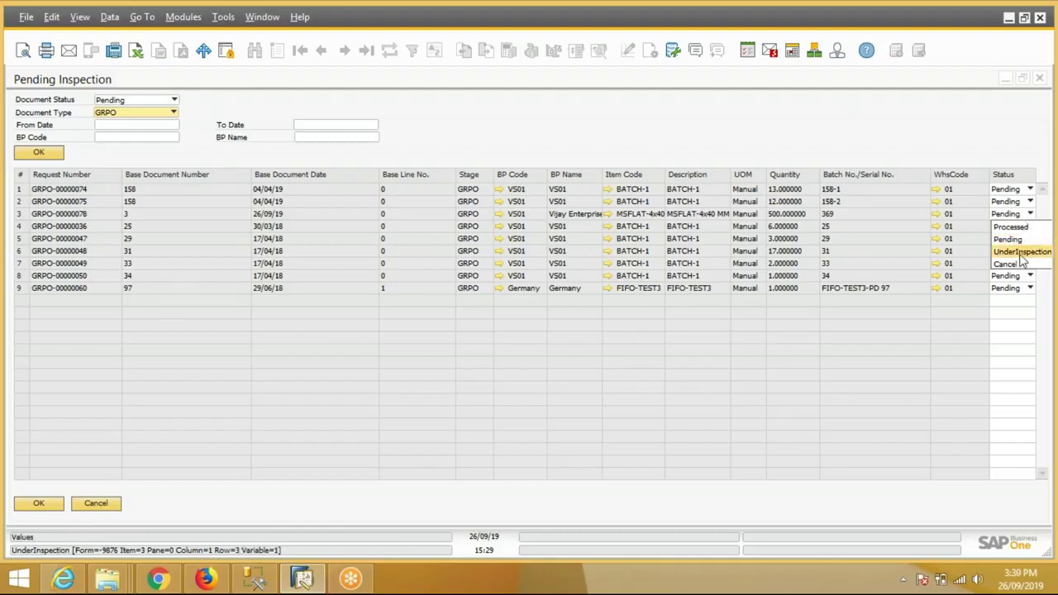
{"action": "left_click", "coordinate": [1022, 252]}
{"action": "left_click", "coordinate": [47, 504]}
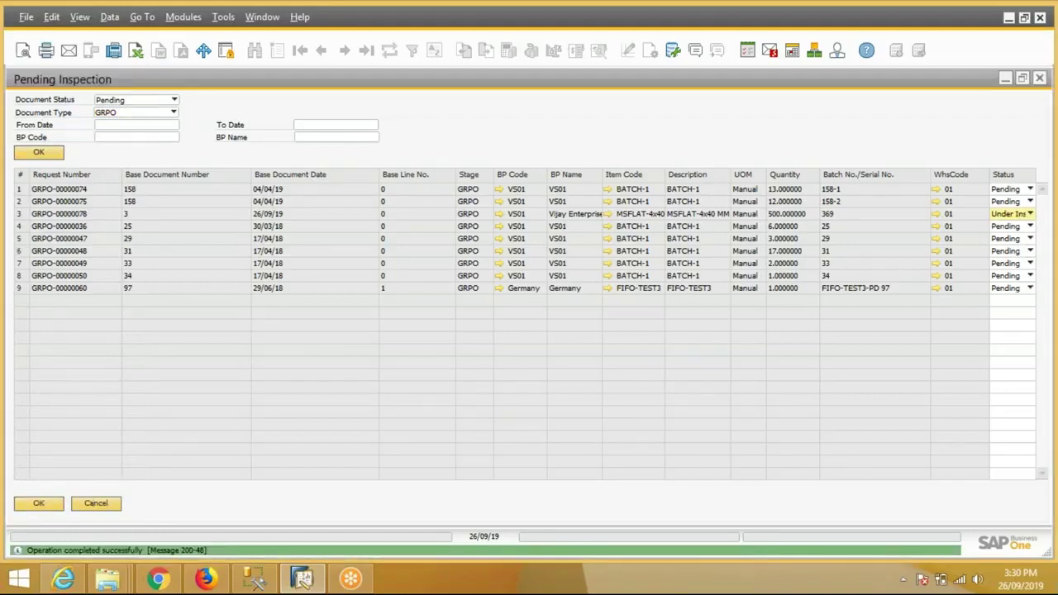
List the GRPO documents with status Under Inspection and open the quality check for the MSFLAT-4x40 MM request.
{"action": "left_click", "coordinate": [139, 100]}
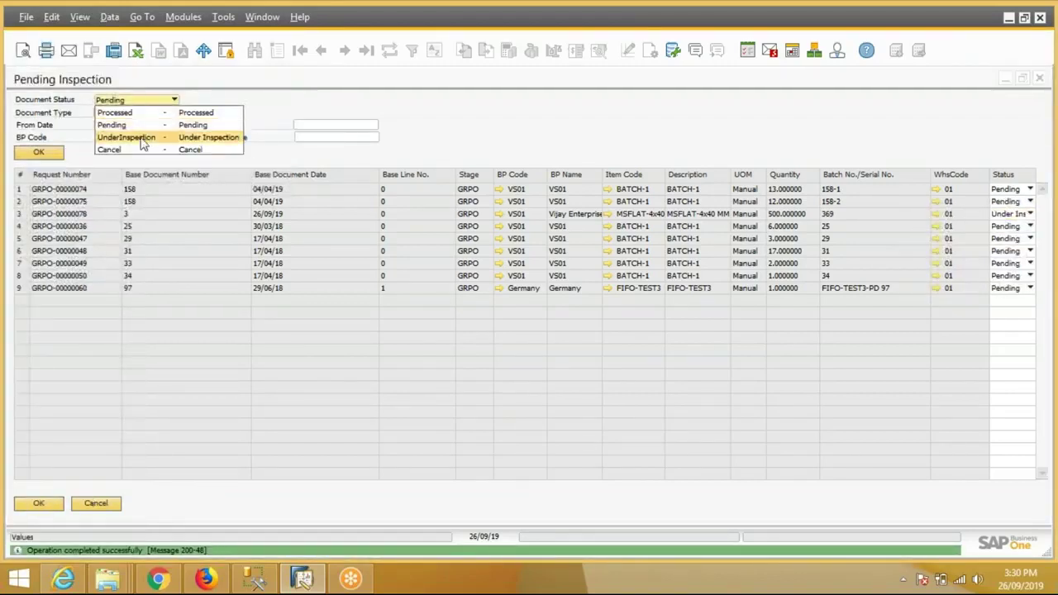
{"action": "left_click", "coordinate": [142, 138]}
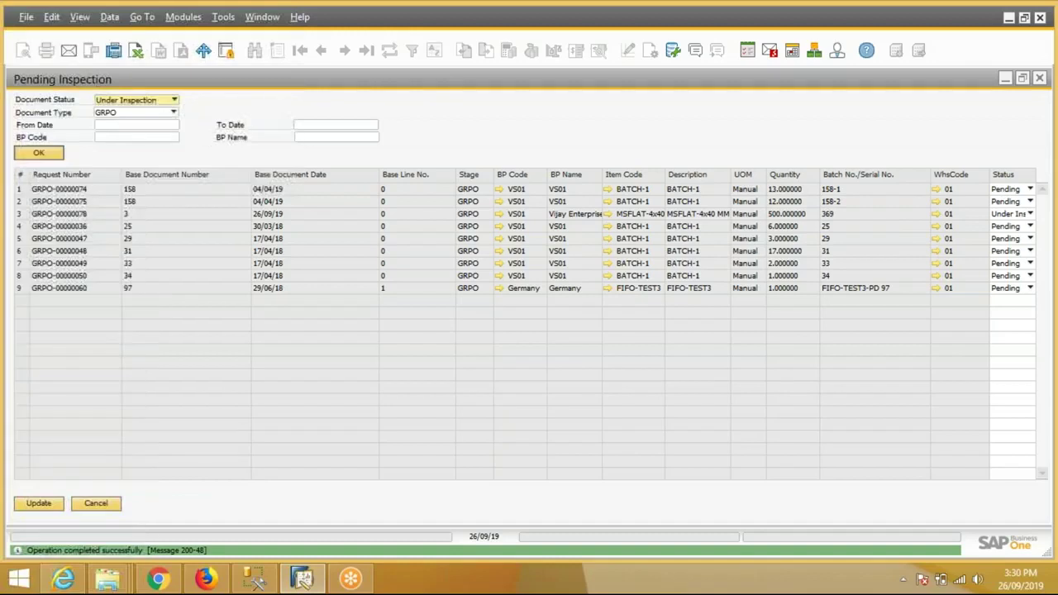
{"action": "left_click", "coordinate": [39, 502]}
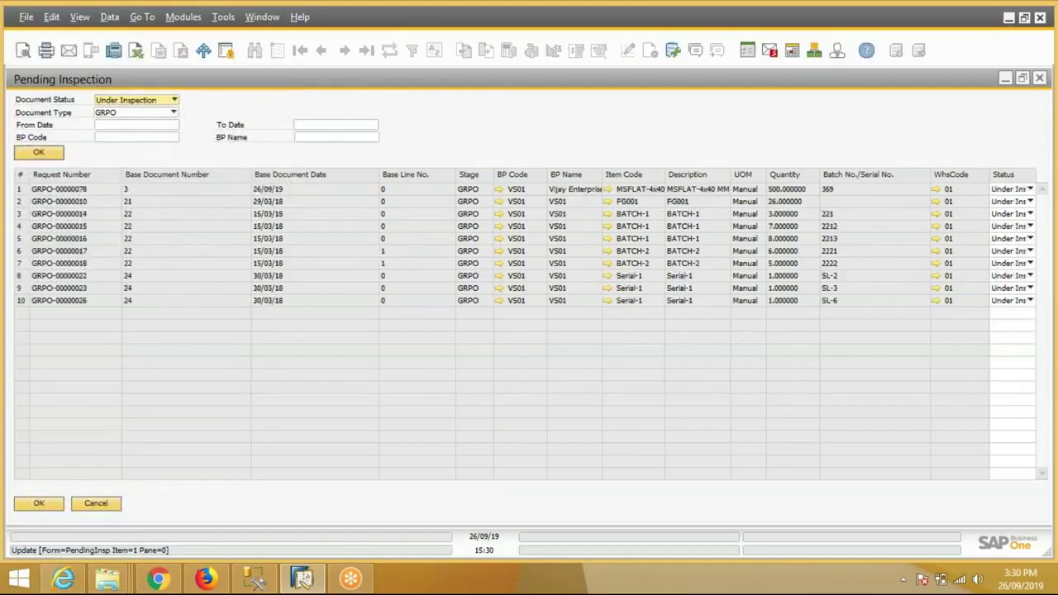
{"action": "double_click", "coordinate": [21, 189]}
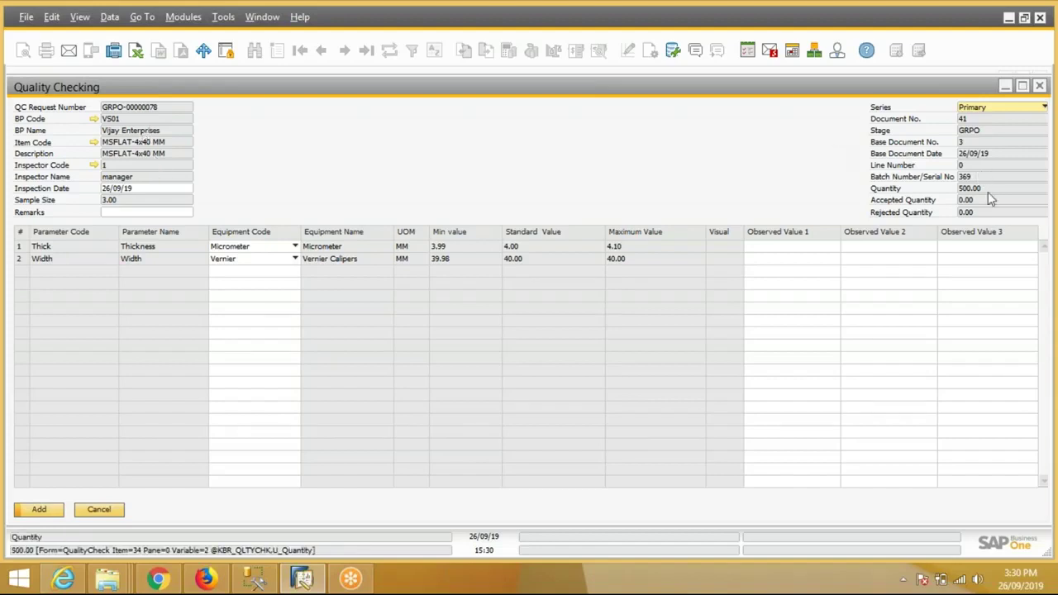
Enter the thickness parameter's three observed values as 3.99, 4 and 4.2.
{"action": "left_click", "coordinate": [807, 247]}
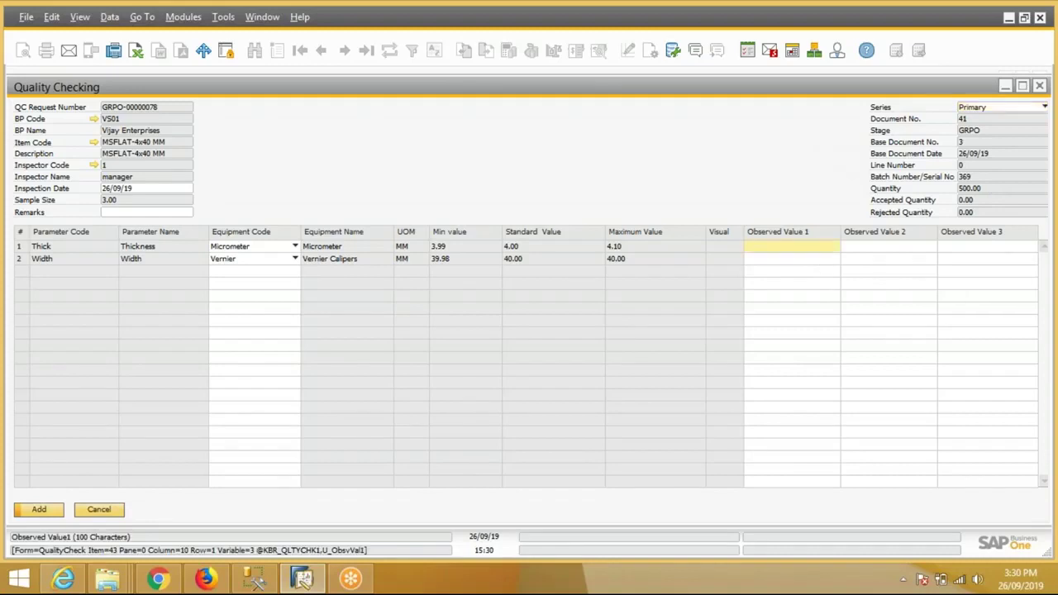
{"action": "type", "text": "3.99"}
{"action": "left_click", "coordinate": [912, 247]}
{"action": "type", "text": "4"}
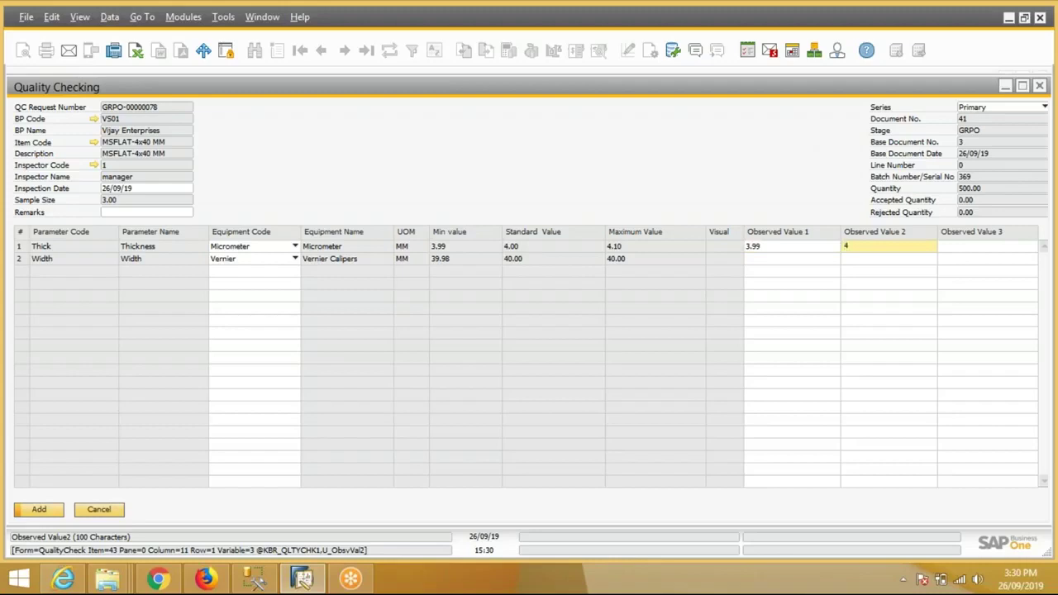
{"action": "left_click", "coordinate": [992, 248]}
{"action": "type", "text": "4"}
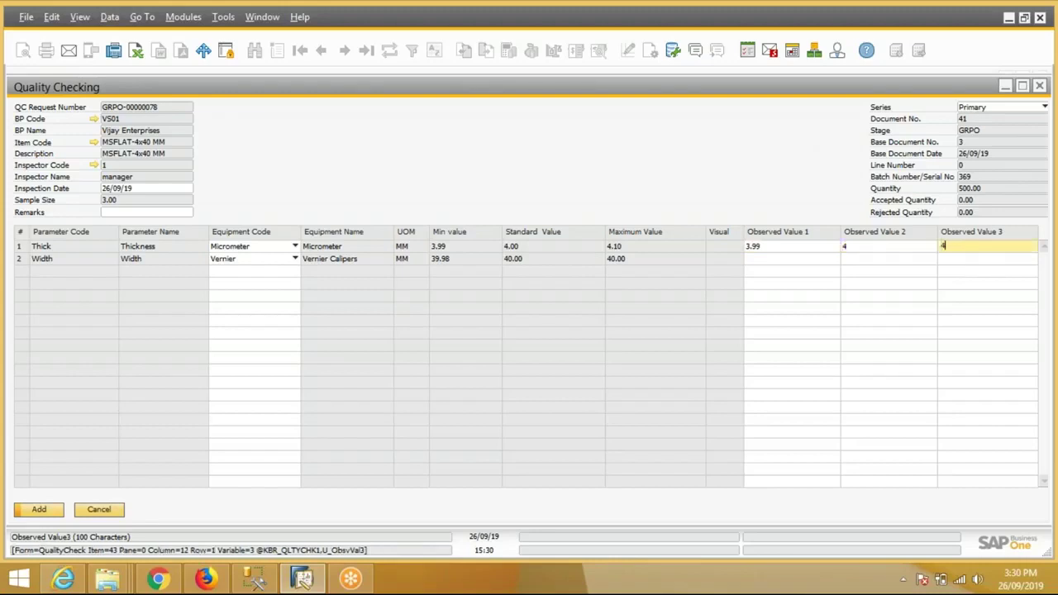
{"action": "type", "text": ".2"}
Enter 40 for all three of the width parameter's observed values, add the quality check and close the inspection windows.
{"action": "left_click", "coordinate": [802, 263]}
{"action": "type", "text": "40"}
{"action": "key", "text": "Tab"}
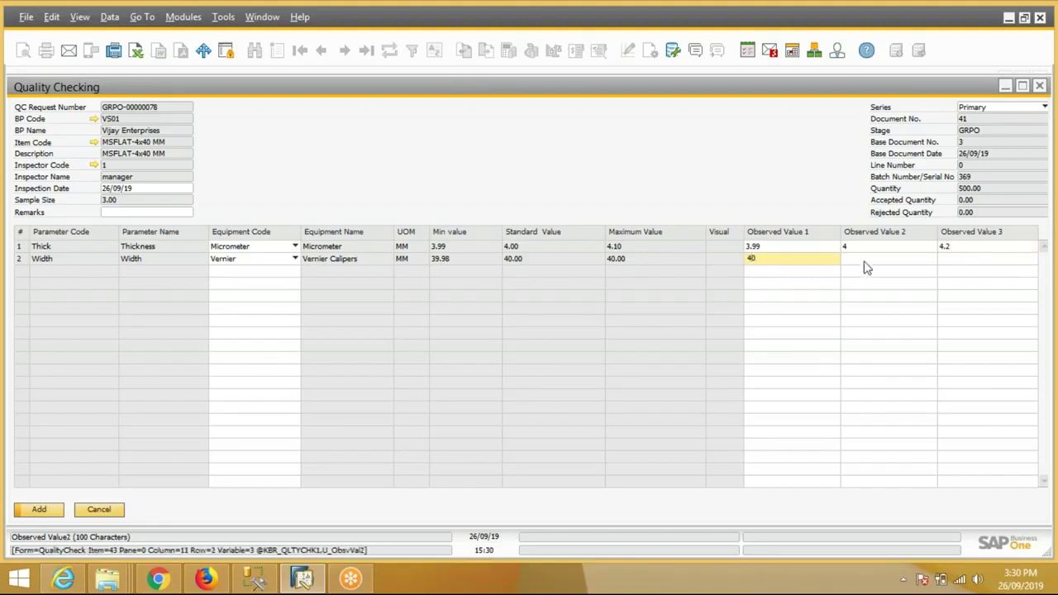
{"action": "type", "text": "40"}
{"action": "key", "text": "Tab"}
{"action": "type", "text": "40"}
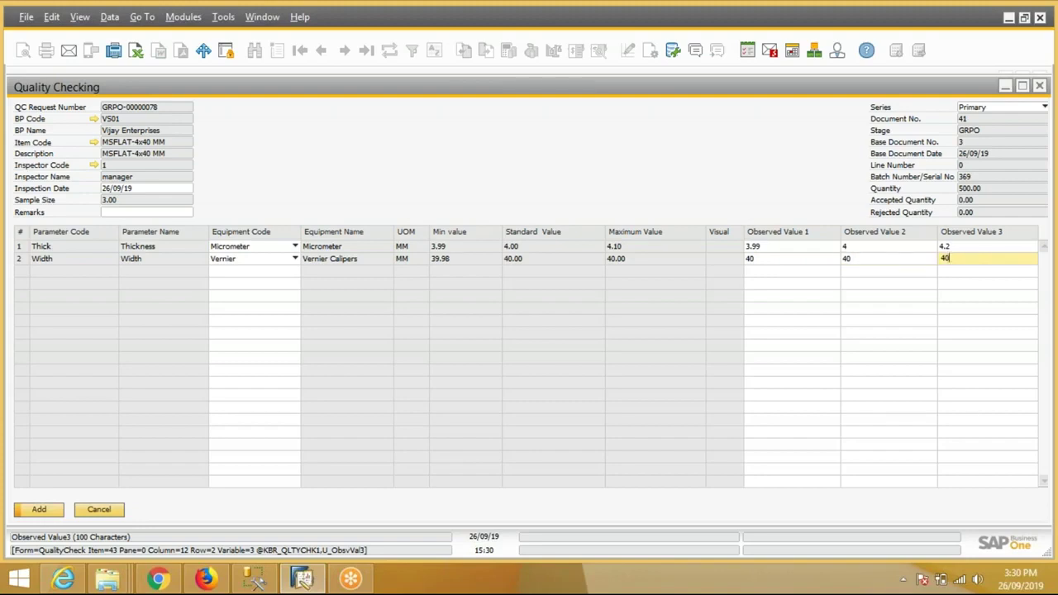
{"action": "left_click", "coordinate": [26, 509]}
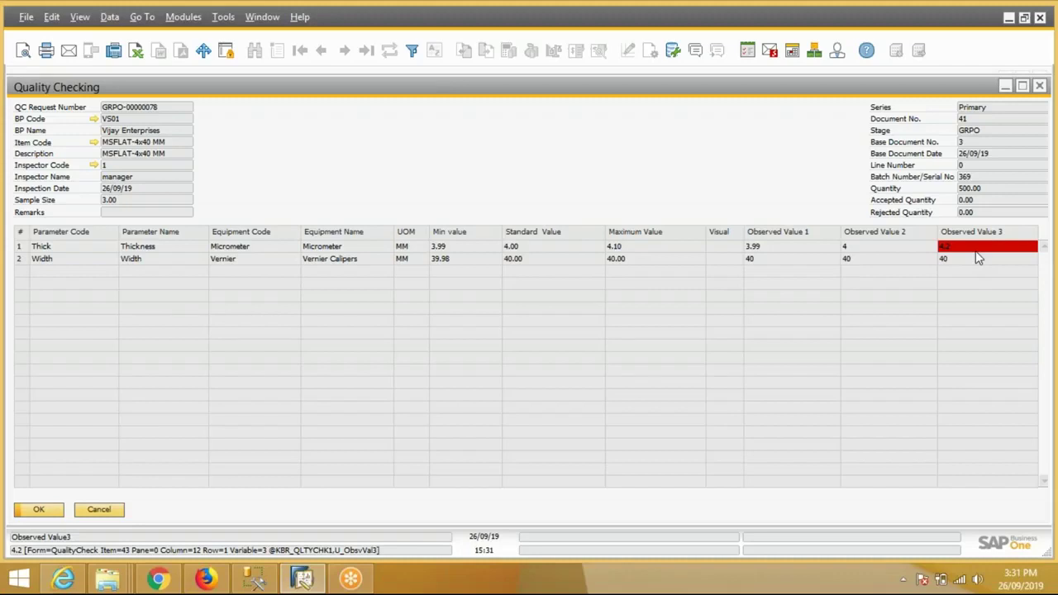
{"action": "left_click", "coordinate": [116, 507]}
{"action": "left_click", "coordinate": [100, 503]}
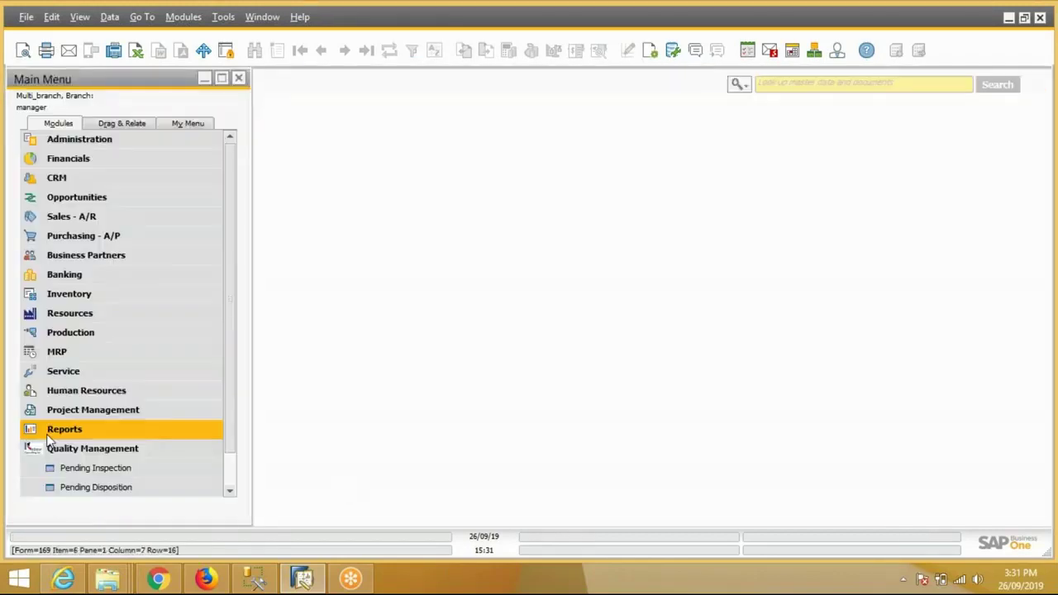
Open Pending Disposition in Quality Management and list the pending documents of type GRPO.
{"action": "left_click", "coordinate": [87, 490]}
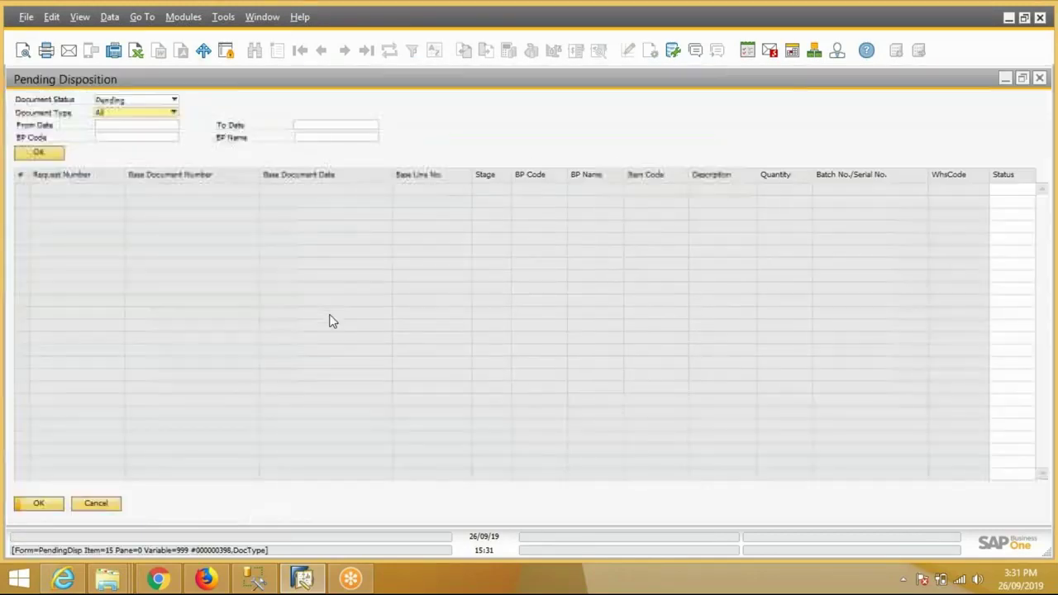
{"action": "left_click", "coordinate": [137, 115]}
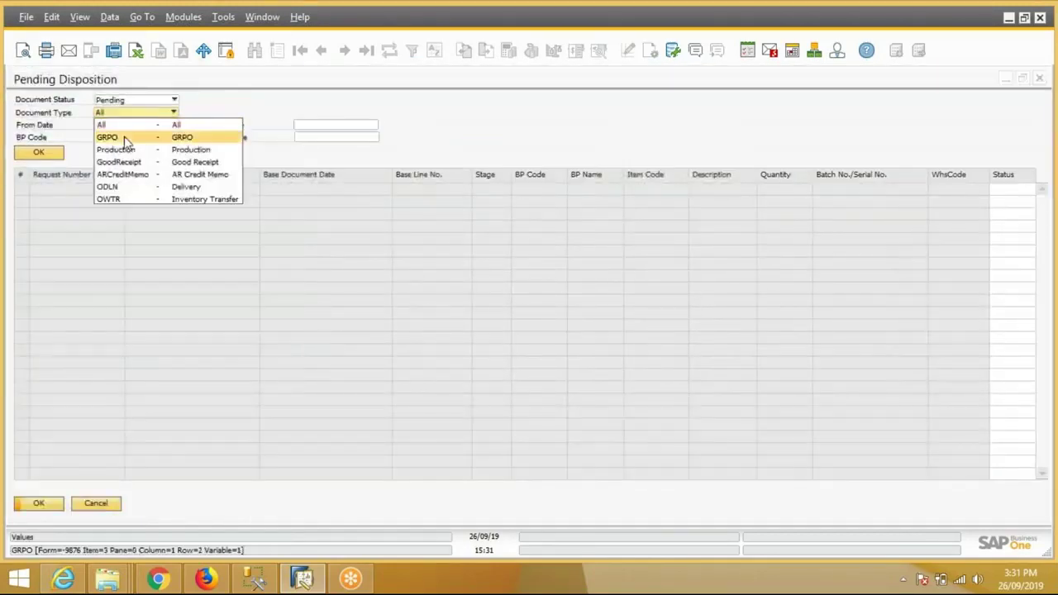
{"action": "left_click", "coordinate": [125, 135]}
{"action": "left_click", "coordinate": [21, 156]}
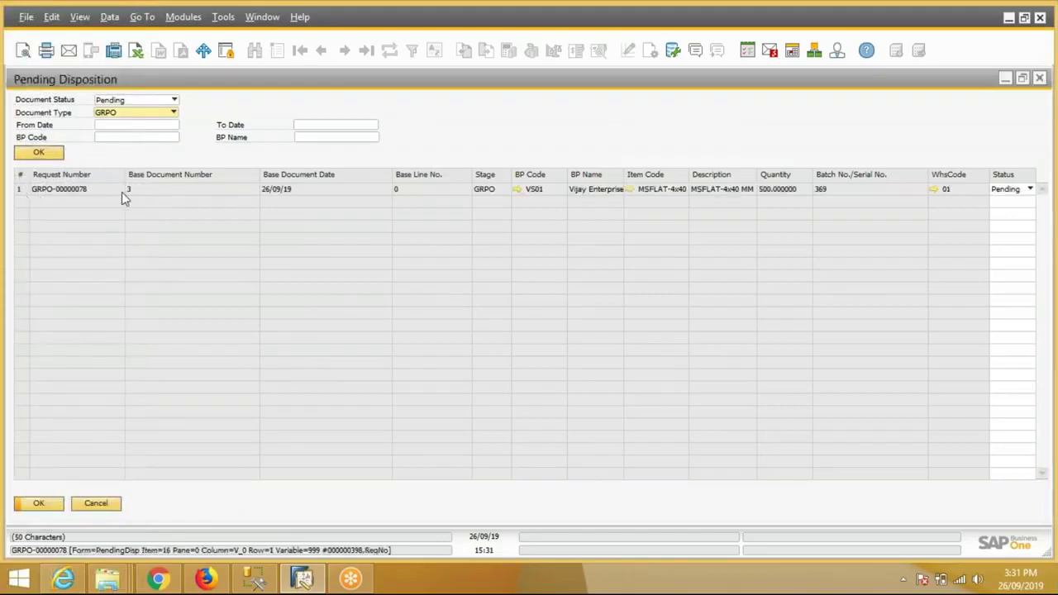
Set the status of the MSFLAT-4x40 MM disposition request with batch 369 to Under Disposition and save it.
{"action": "left_click", "coordinate": [1017, 191]}
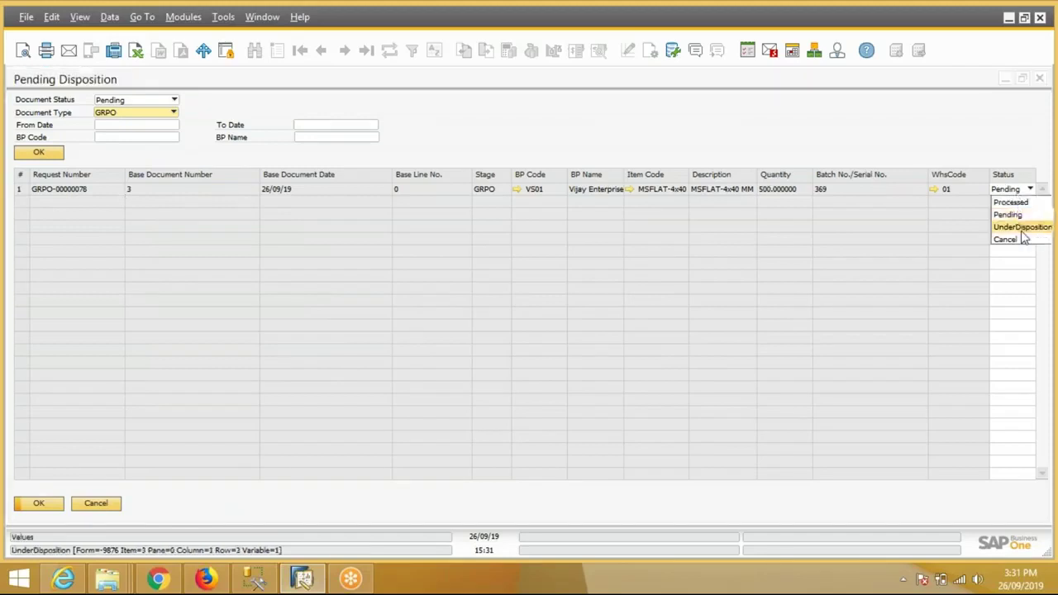
{"action": "left_click", "coordinate": [1022, 228]}
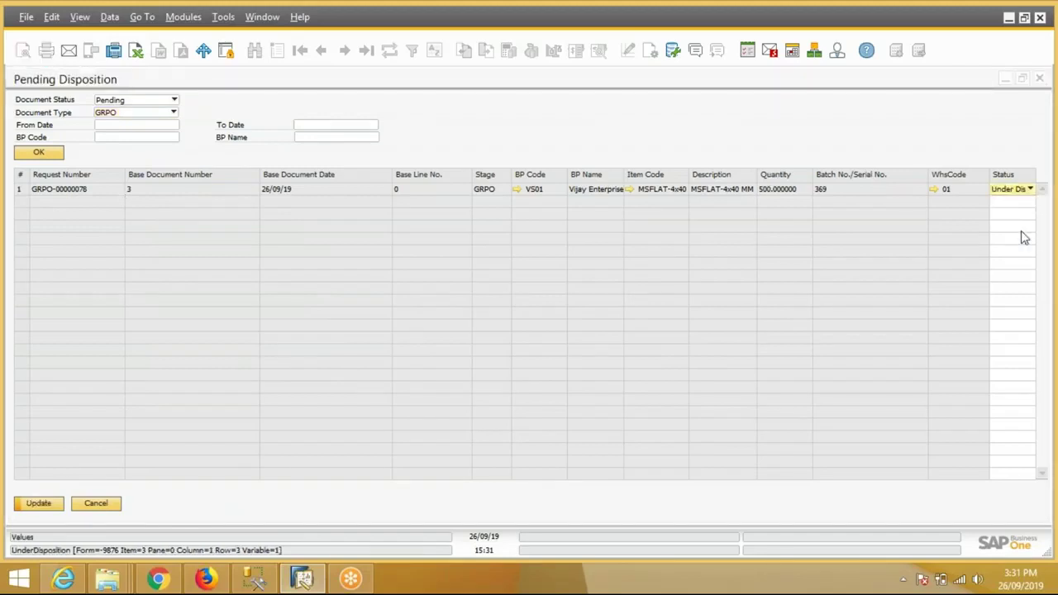
{"action": "left_click", "coordinate": [36, 504]}
List the GRPO documents with status Under Disposition and open the disposition for the MSFLAT-4x40 MM request.
{"action": "left_click", "coordinate": [116, 100]}
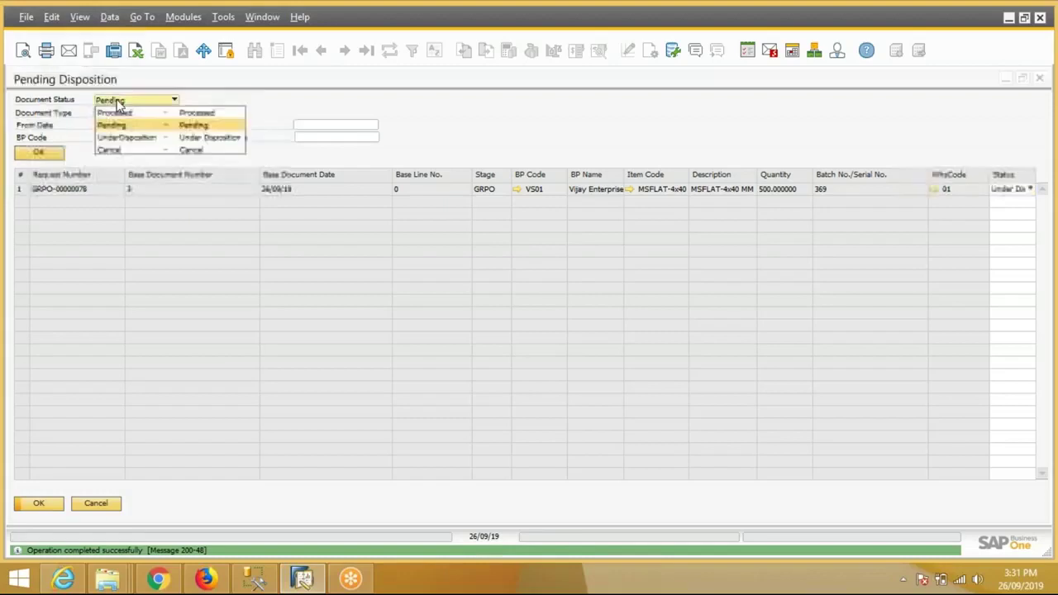
{"action": "left_click", "coordinate": [137, 139]}
{"action": "left_click", "coordinate": [38, 152]}
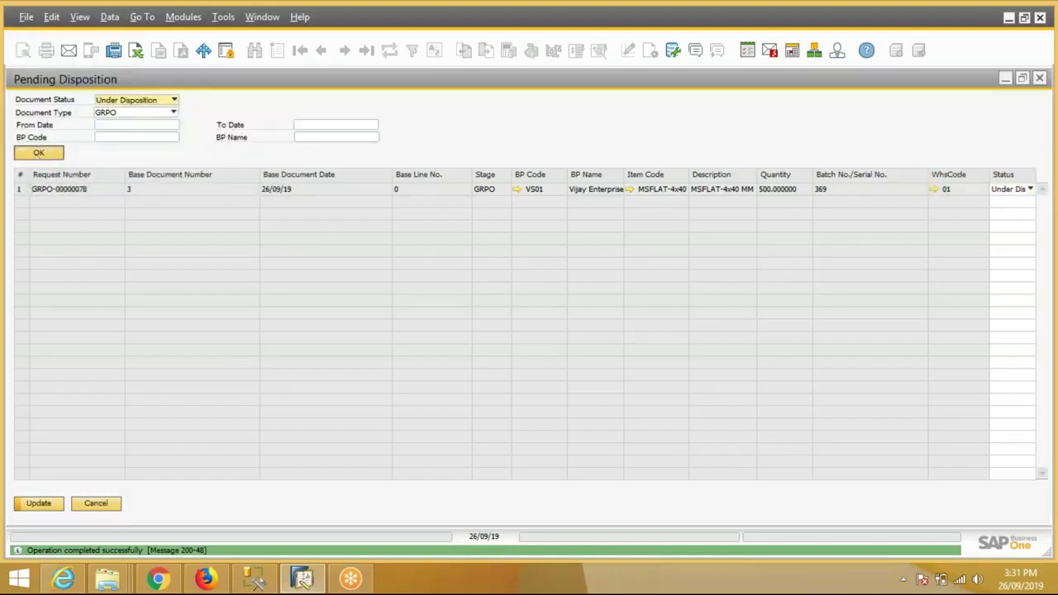
{"action": "double_click", "coordinate": [21, 190]}
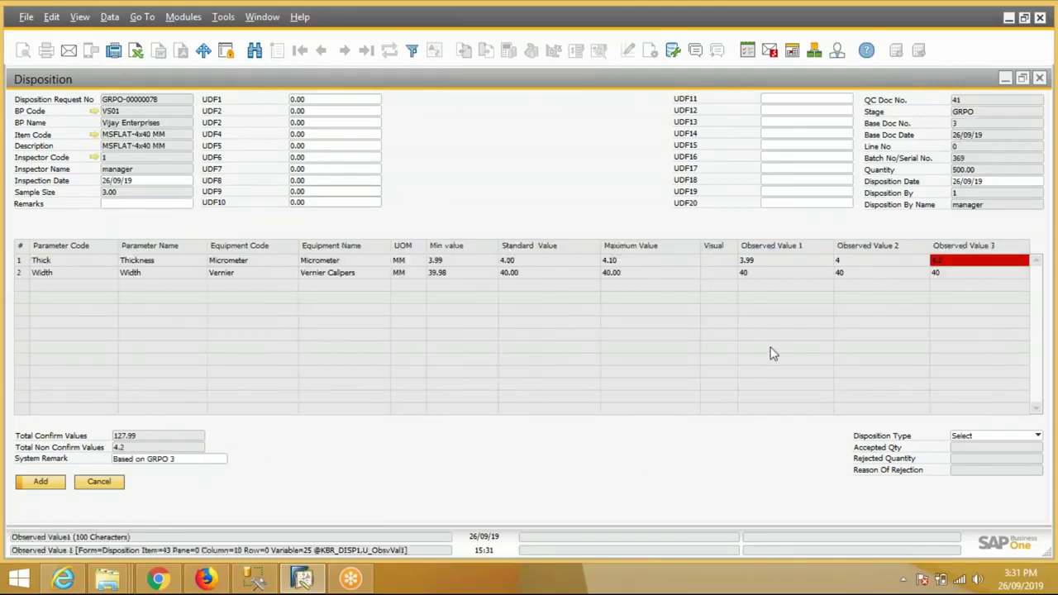
Set the disposition type to PartialAccepted with an accepted quantity of 370 and a rejected quantity of 130.
{"action": "left_click", "coordinate": [984, 436]}
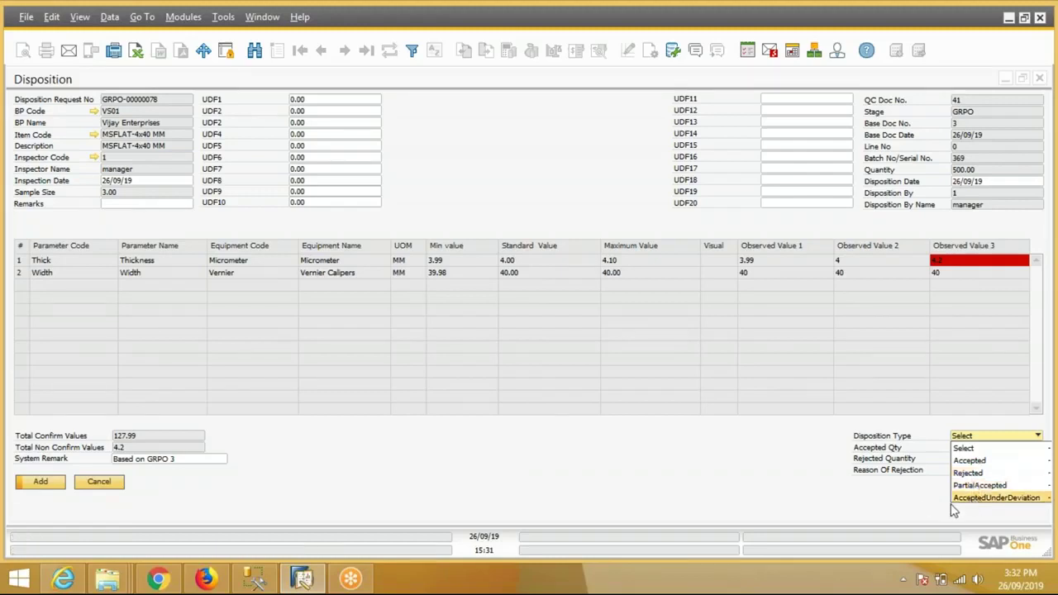
{"action": "left_click", "coordinate": [978, 485]}
{"action": "left_click", "coordinate": [978, 448]}
{"action": "type", "text": "370"}
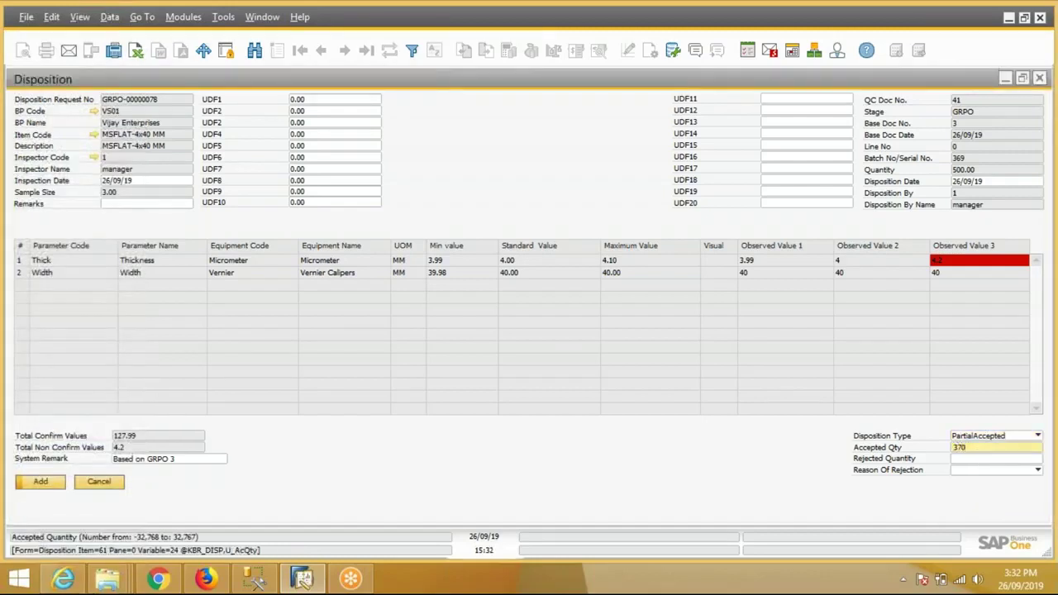
{"action": "key", "text": "Tab"}
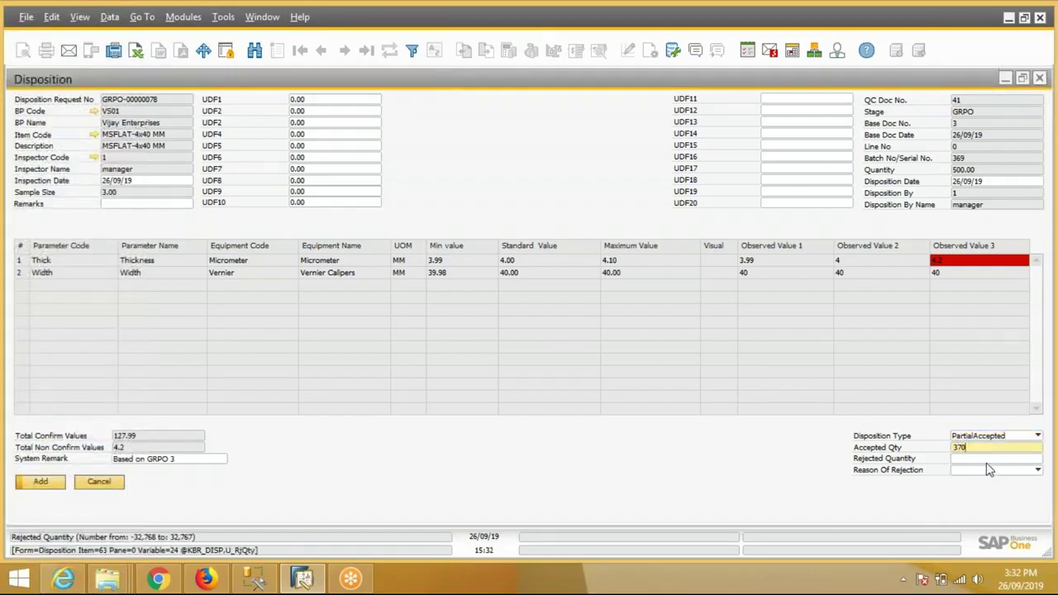
{"action": "type", "text": "130"}
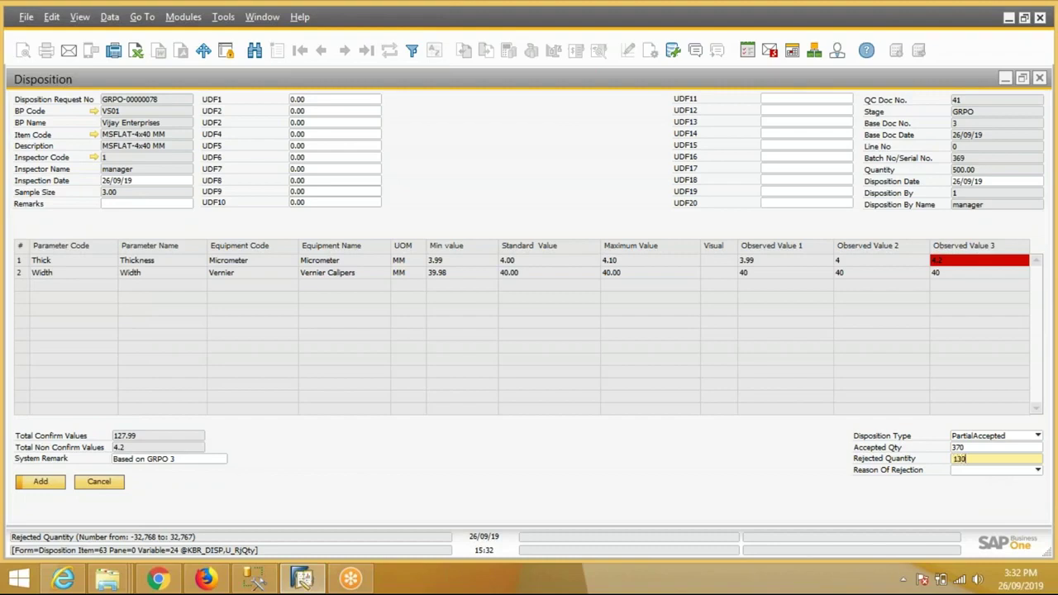
{"action": "key", "text": "Tab"}
Set the reason of rejection to Due to oversize, add the disposition and close the disposition windows.
{"action": "left_click", "coordinate": [997, 473]}
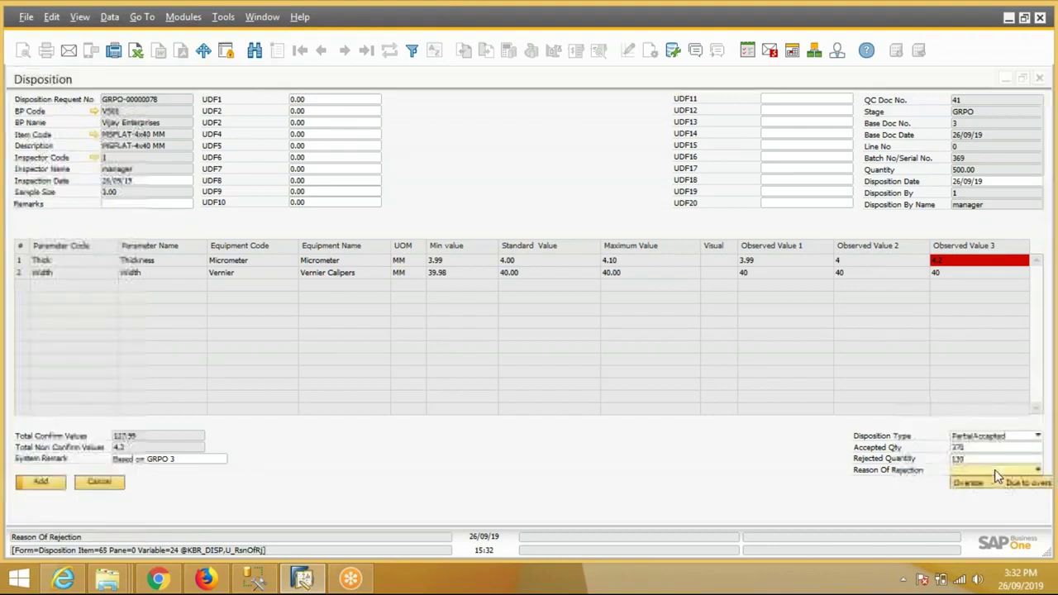
{"action": "left_click", "coordinate": [990, 488]}
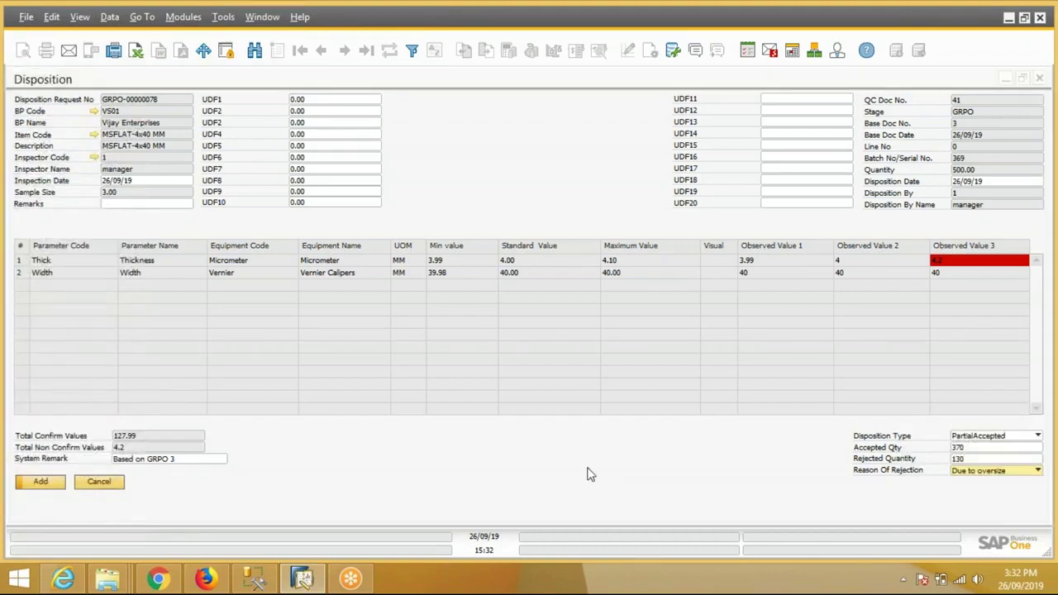
{"action": "left_click", "coordinate": [45, 489]}
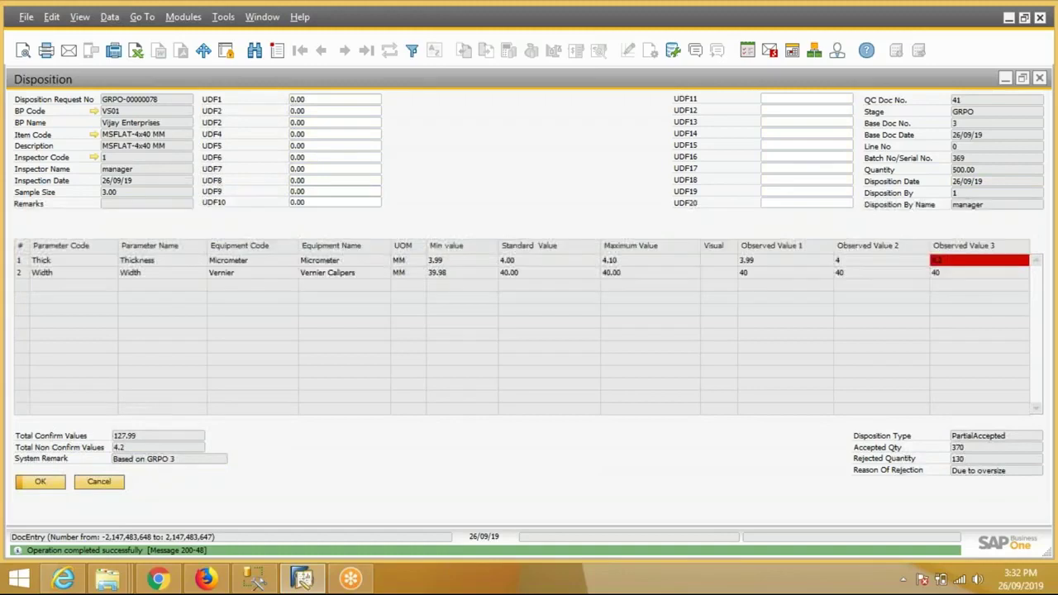
{"action": "left_click", "coordinate": [96, 484]}
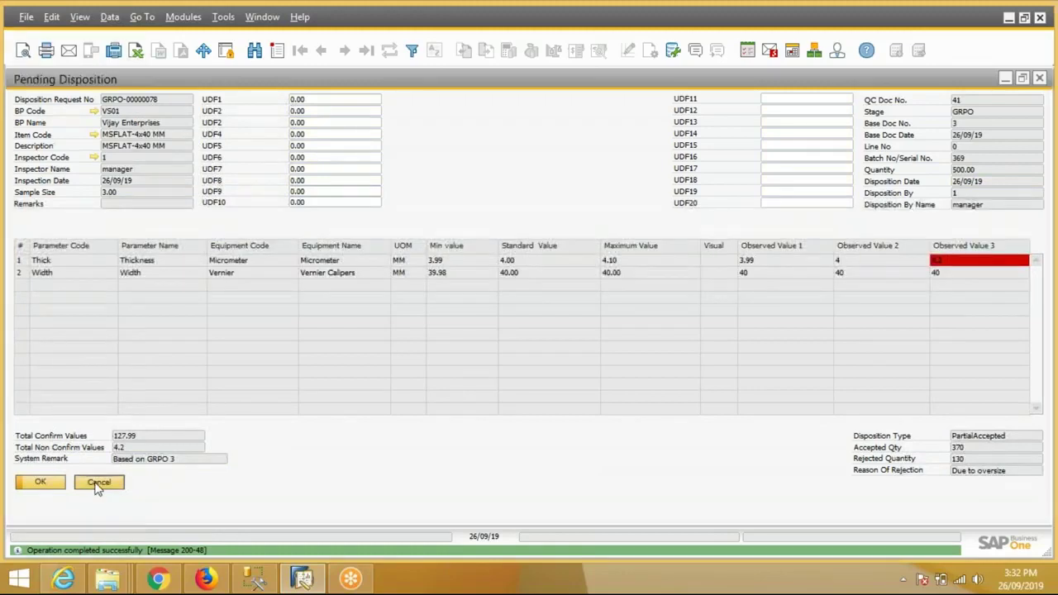
{"action": "left_click", "coordinate": [98, 503]}
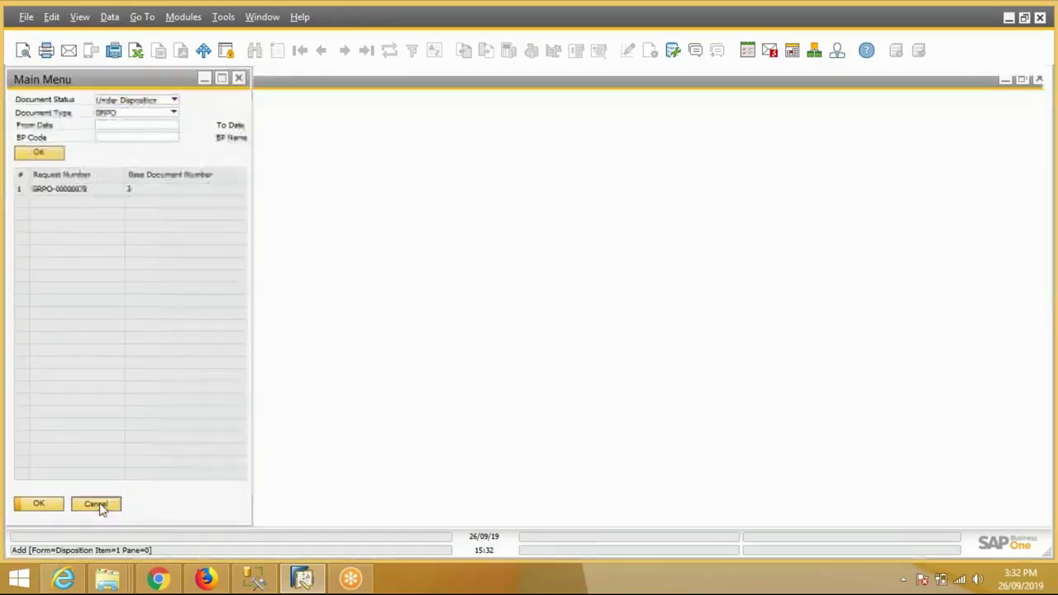
Run the QC GRN production report for 26/09/19 and the MSFLAT-4x40 MM request with batch 369.
{"action": "left_click", "coordinate": [119, 455]}
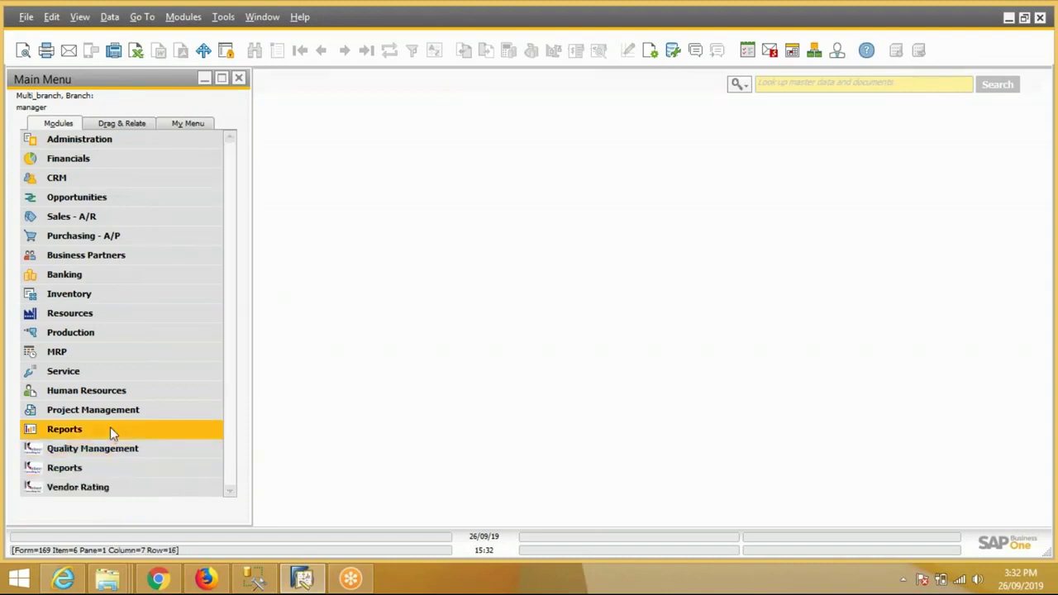
{"action": "left_click", "coordinate": [109, 335]}
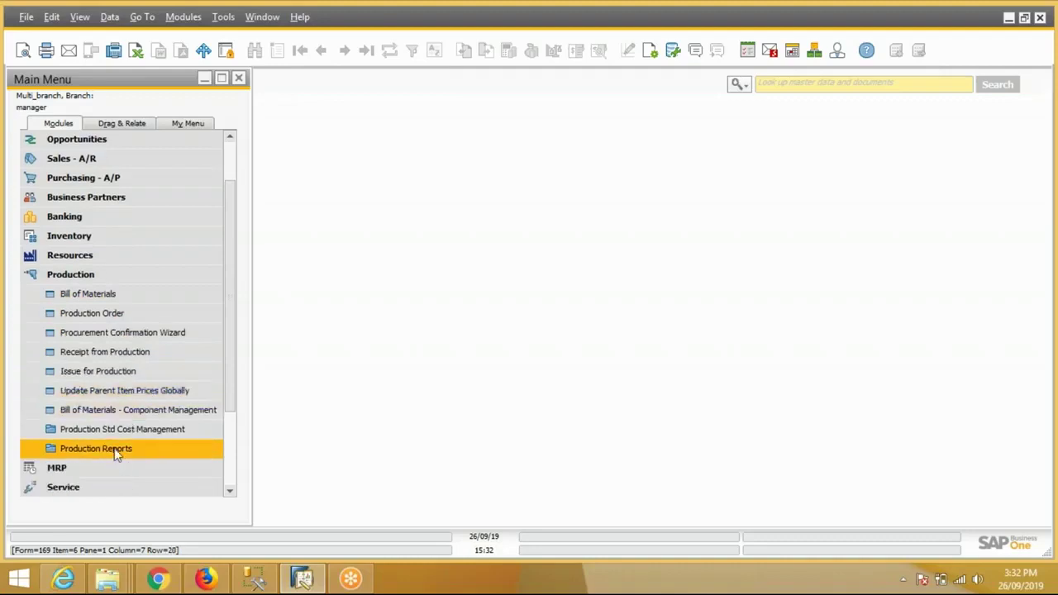
{"action": "left_click", "coordinate": [116, 450]}
{"action": "left_click", "coordinate": [121, 412]}
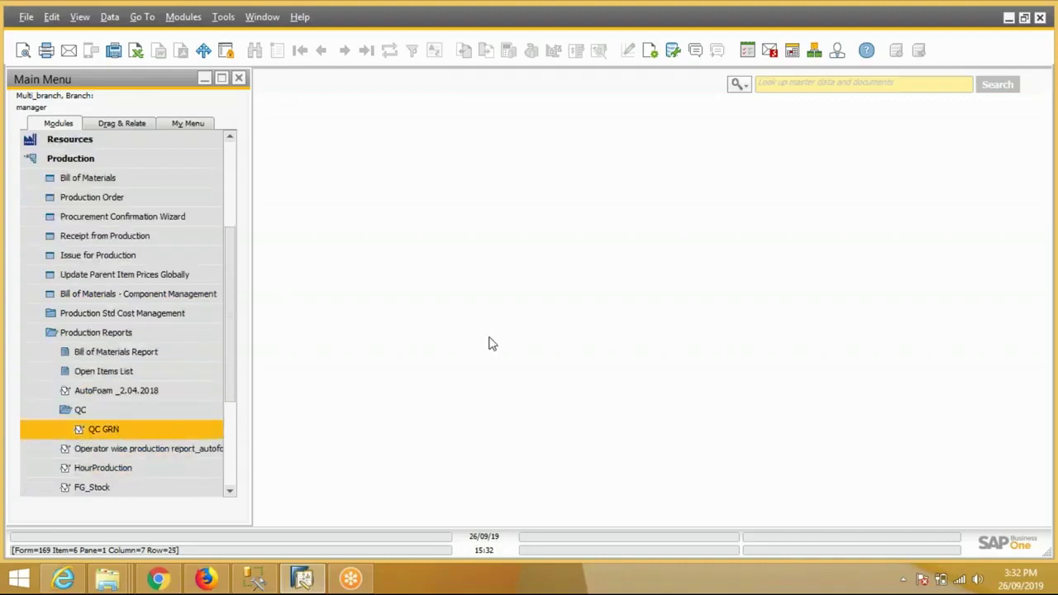
{"action": "left_click", "coordinate": [562, 294]}
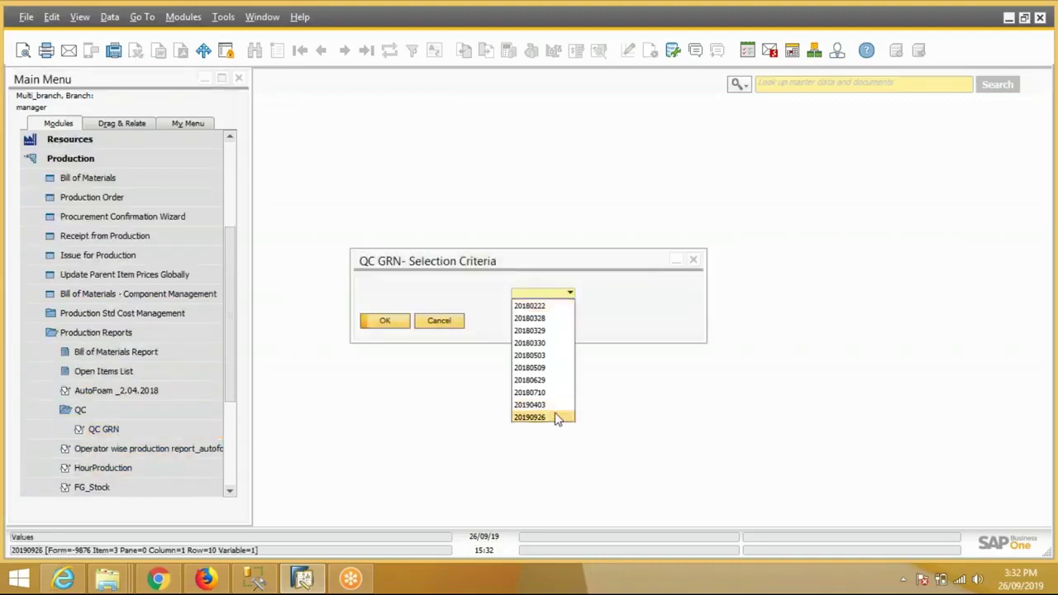
{"action": "left_click", "coordinate": [530, 417]}
{"action": "left_click", "coordinate": [554, 304]}
{"action": "left_click", "coordinate": [555, 343]}
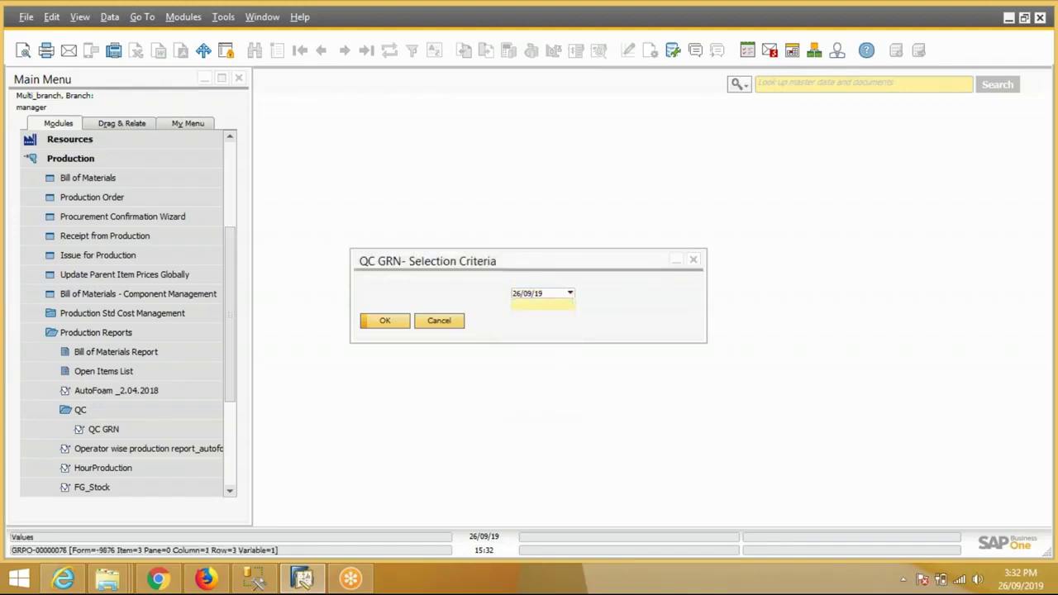
{"action": "left_click", "coordinate": [391, 322]}
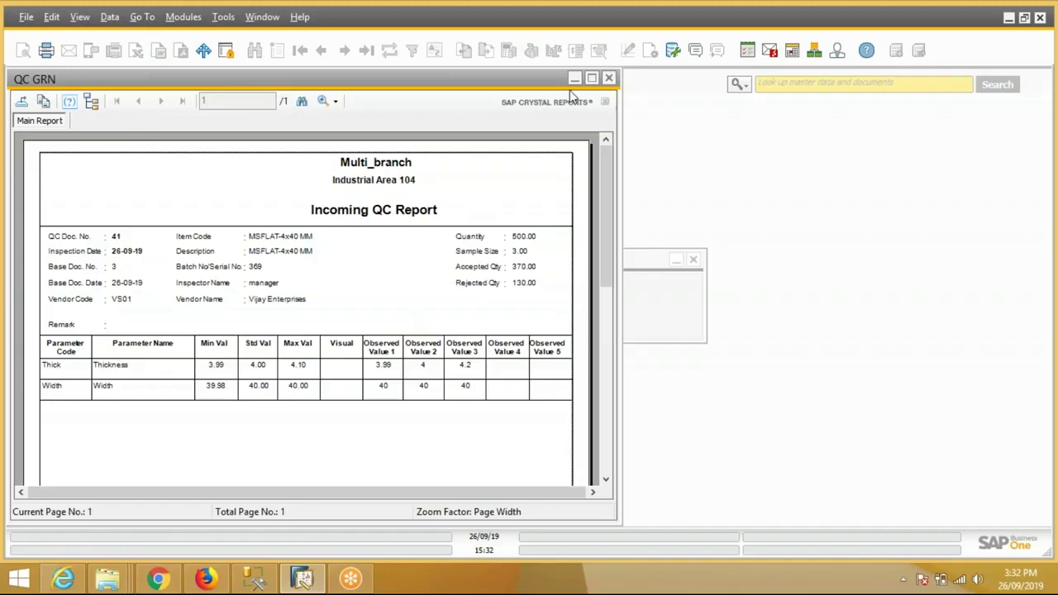
Review the header, accepted and rejected quantities and observed values in the maximized Incoming QC Report, and close it.
{"action": "left_click", "coordinate": [592, 78]}
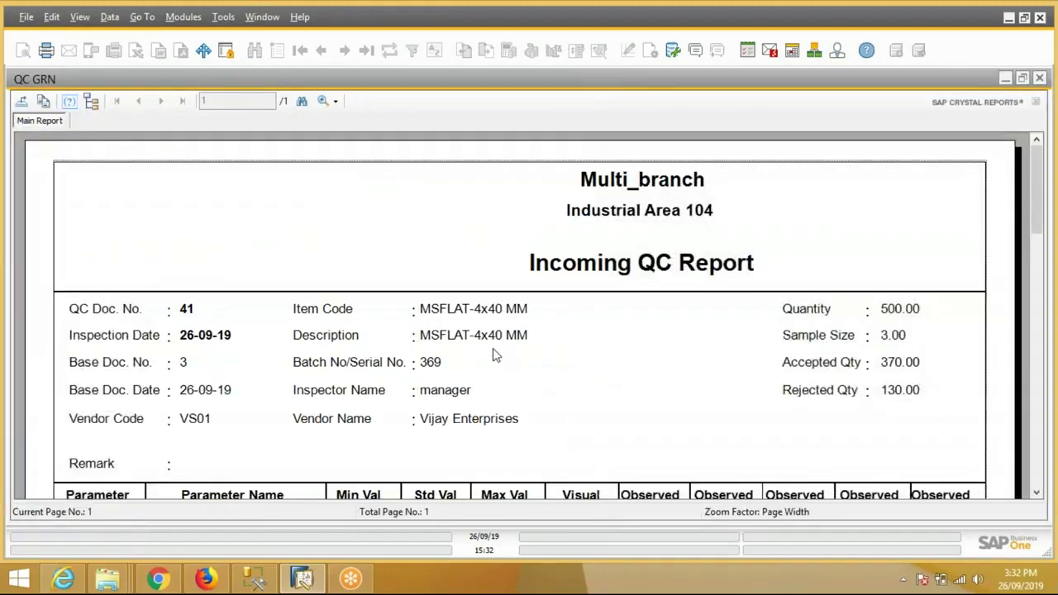
{"action": "scroll", "coordinate": [494, 354], "scroll_direction": "down", "scroll_amount": 2}
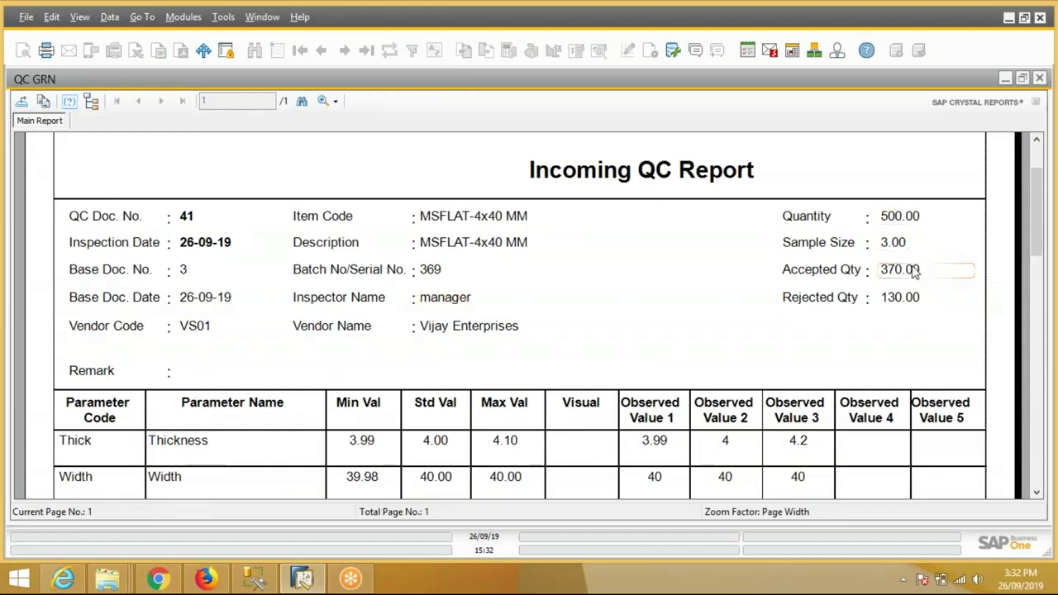
{"action": "scroll", "coordinate": [907, 319], "scroll_direction": "down", "scroll_amount": 2}
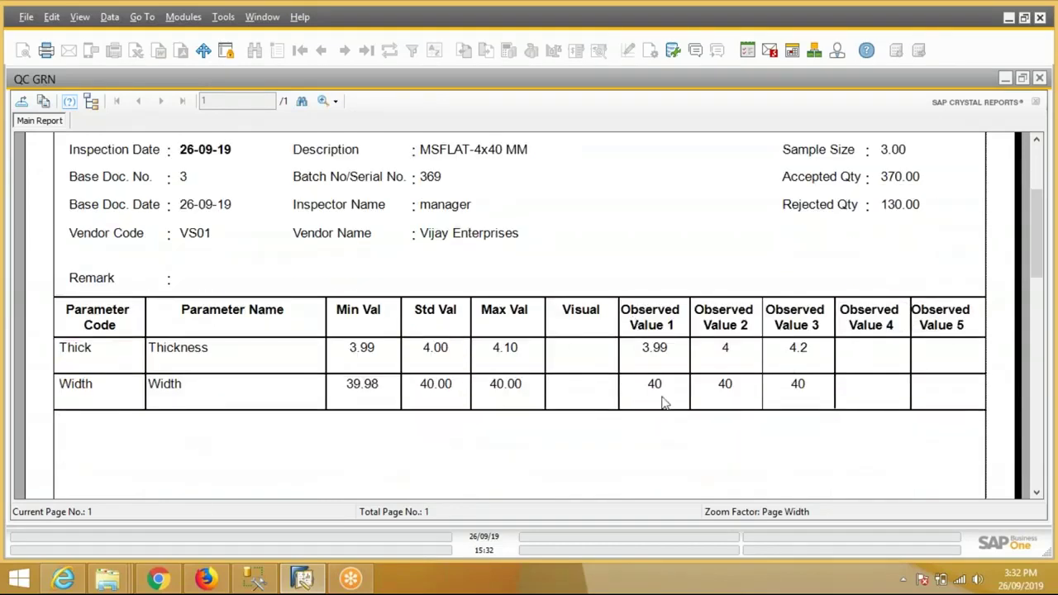
{"action": "scroll", "coordinate": [823, 399], "scroll_direction": "down", "scroll_amount": 4}
{"action": "scroll", "coordinate": [803, 343], "scroll_direction": "up", "scroll_amount": 10}
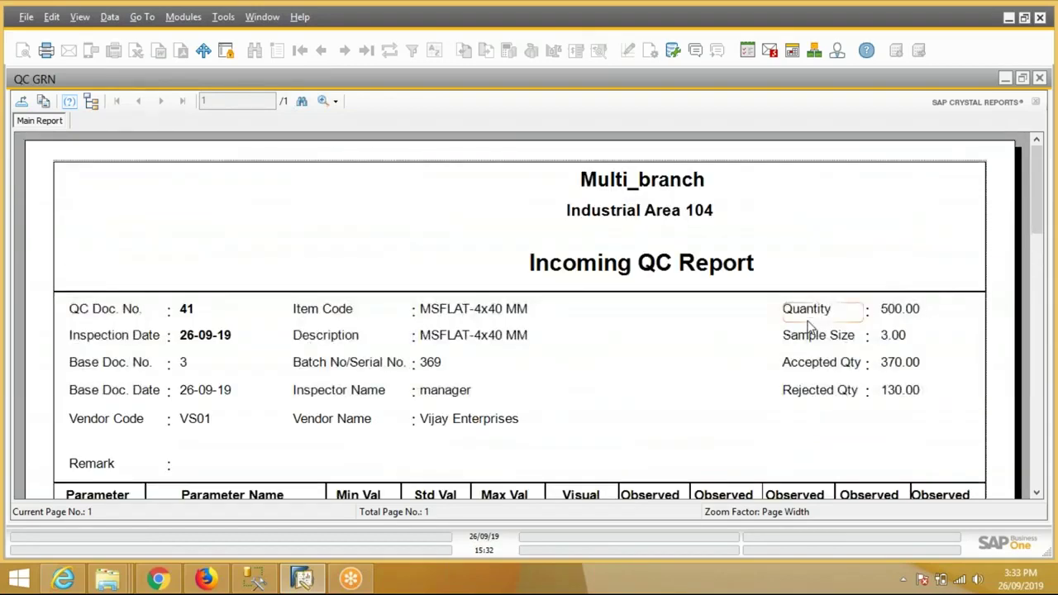
{"action": "left_click", "coordinate": [1041, 78]}
{"action": "left_click", "coordinate": [443, 323]}
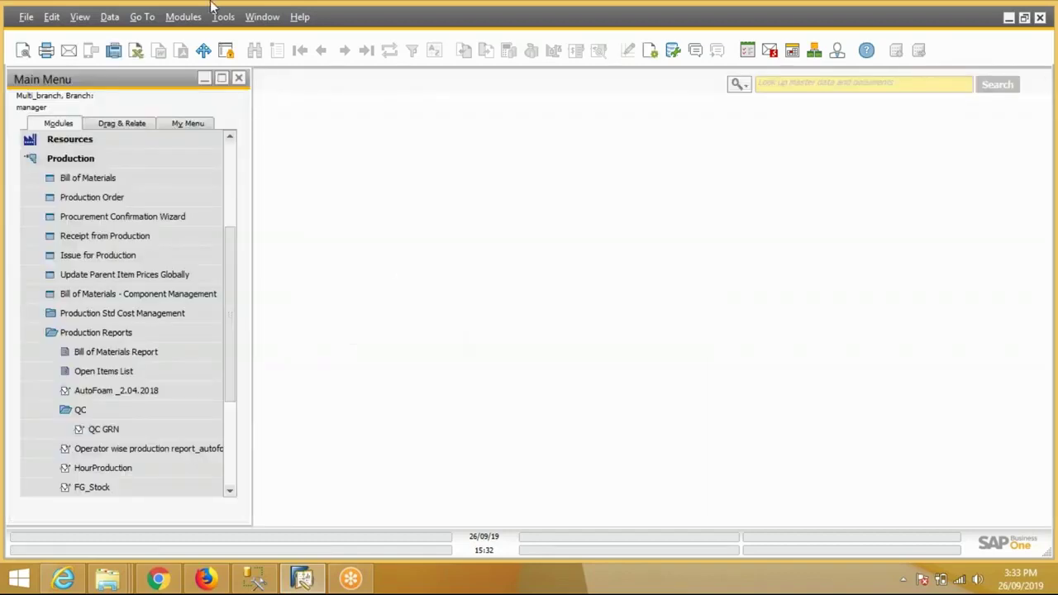
Run the Incoming Inspection Report user query for base document dates from 01/04/17 to 30/09, without a BP code.
{"action": "left_click", "coordinate": [225, 18]}
{"action": "mouse_move", "coordinate": [277, 200]}
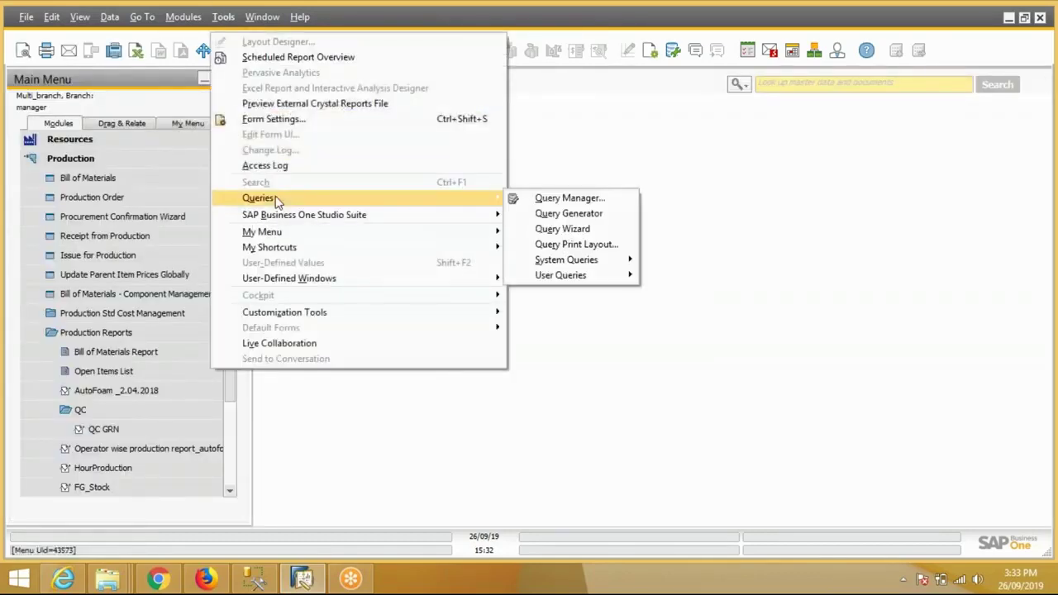
{"action": "mouse_move", "coordinate": [558, 277]}
{"action": "mouse_move", "coordinate": [693, 279]}
{"action": "left_click", "coordinate": [837, 336]}
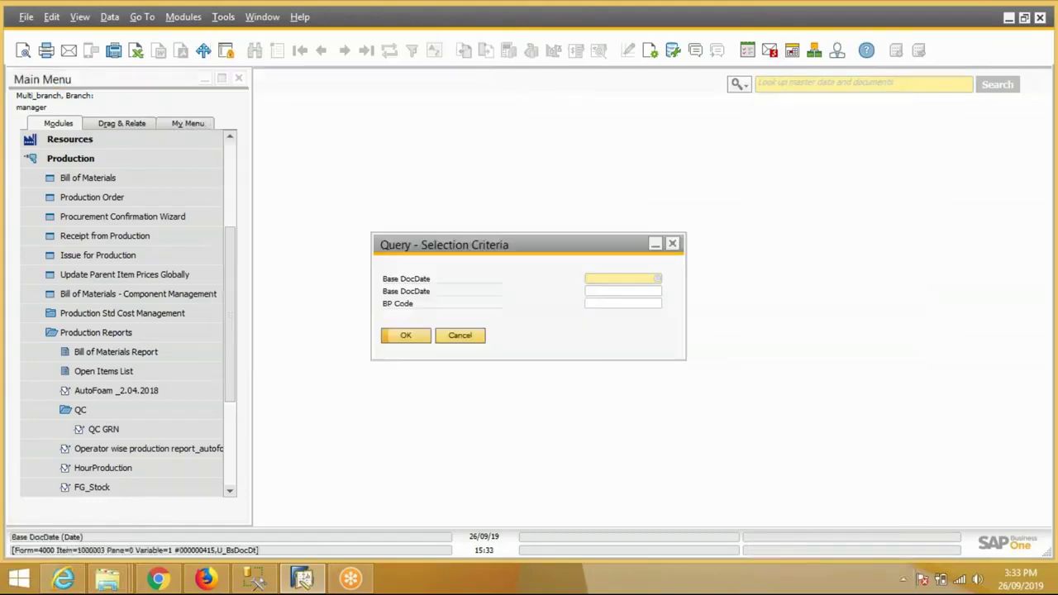
{"action": "type", "text": "010417"}
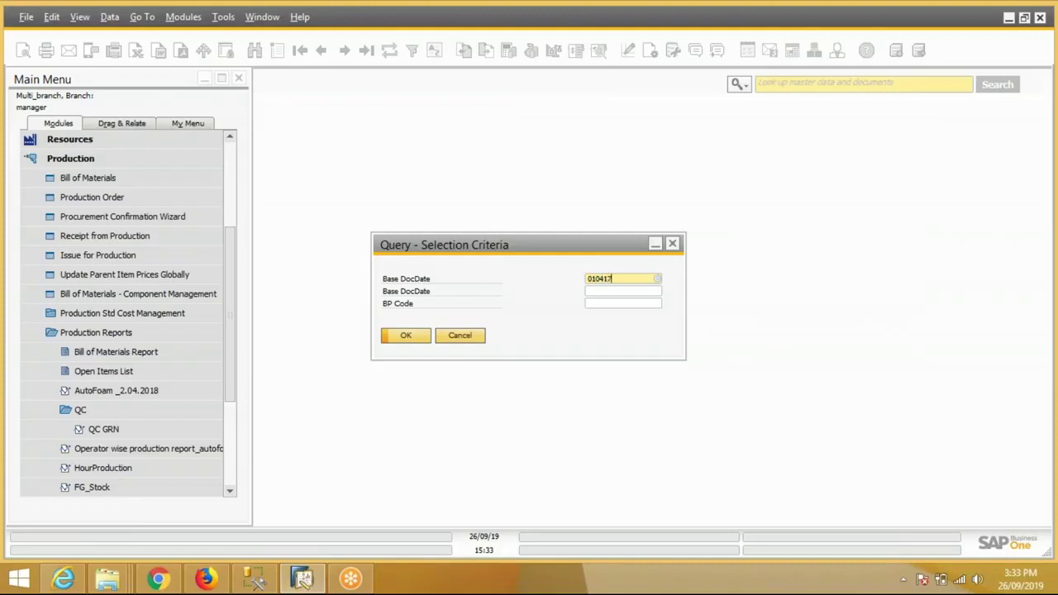
{"action": "left_click", "coordinate": [635, 292]}
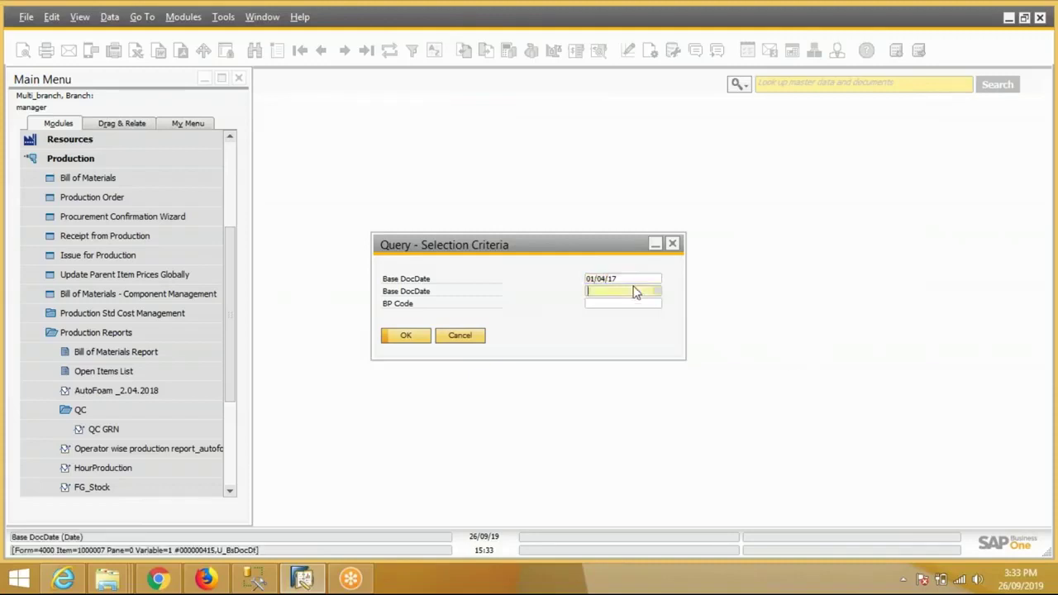
{"action": "type", "text": "3009"}
{"action": "key", "text": "Tab"}
{"action": "left_click", "coordinate": [406, 336]}
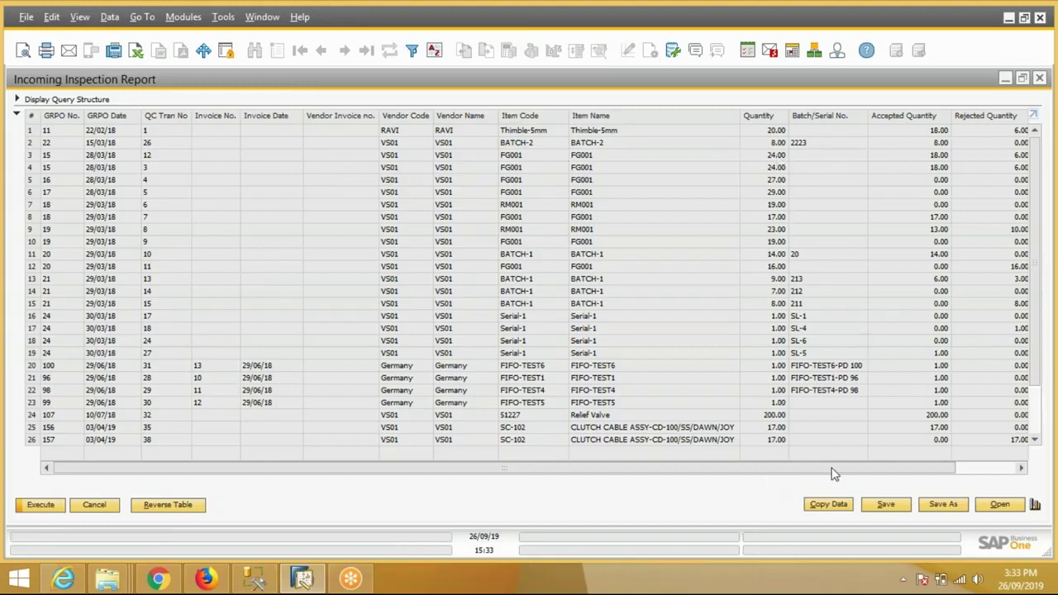
Examine the accepted quantity, rejected quantity and rejection percentage columns throughout the Incoming Inspection Report.
{"action": "left_click_drag", "start_coordinate": [832, 470], "coordinate": [912, 470]}
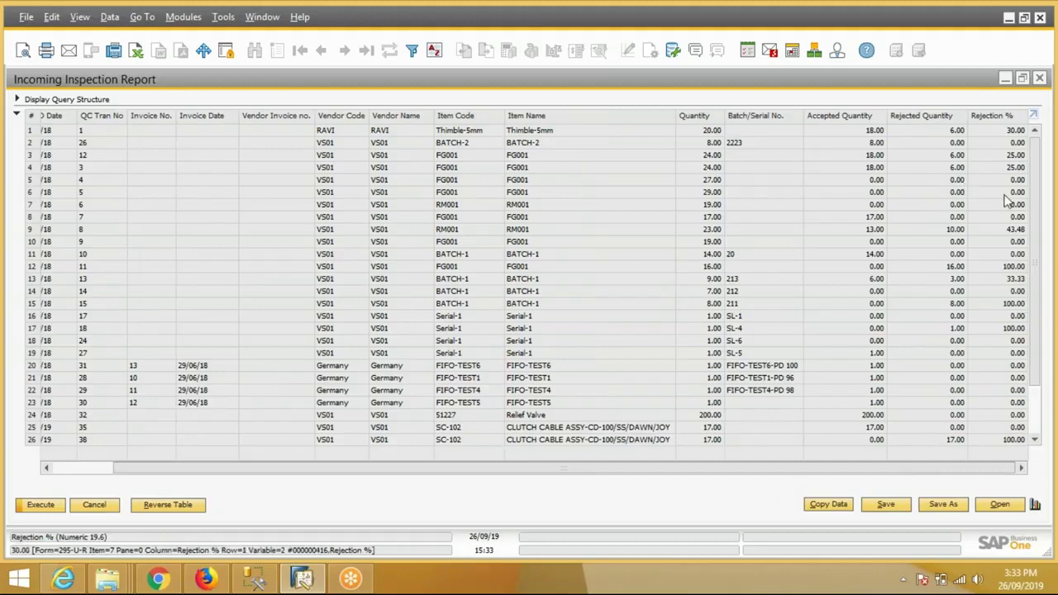
{"action": "scroll", "coordinate": [982, 364], "scroll_direction": "down", "scroll_amount": 2}
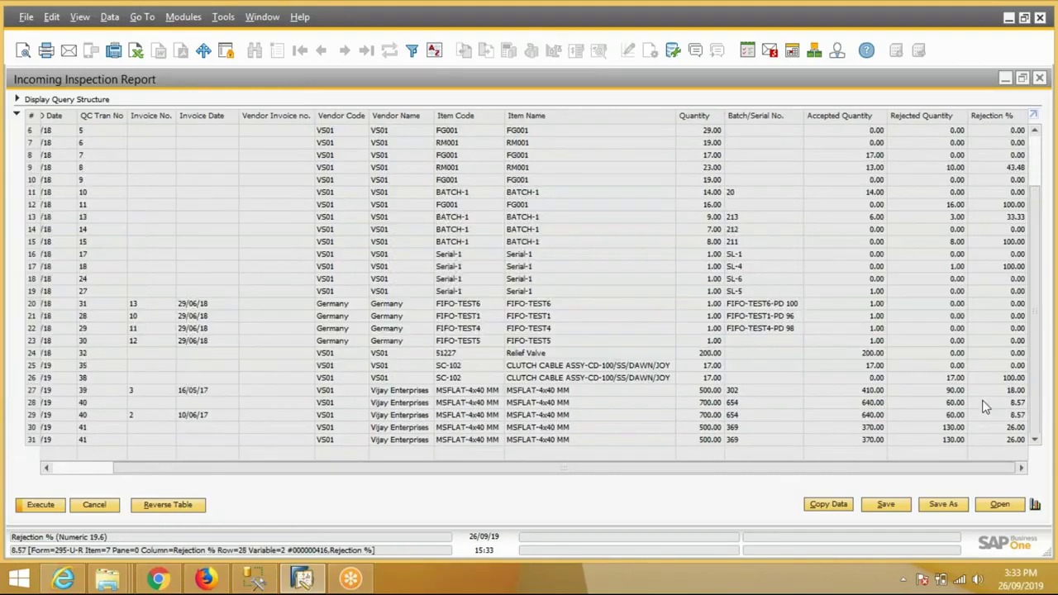
{"action": "scroll", "coordinate": [1020, 285], "scroll_direction": "up", "scroll_amount": 1}
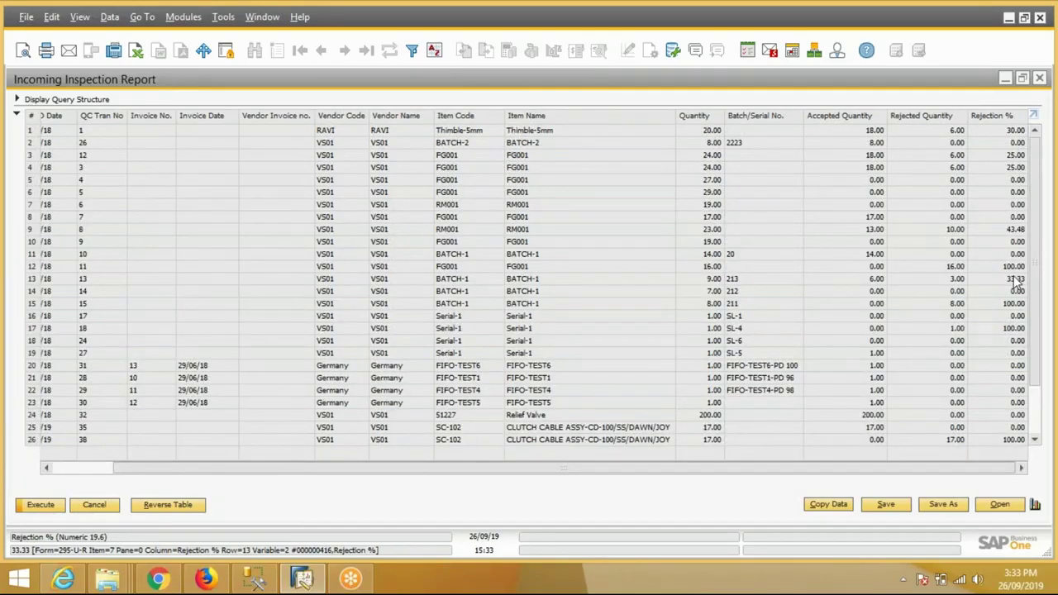